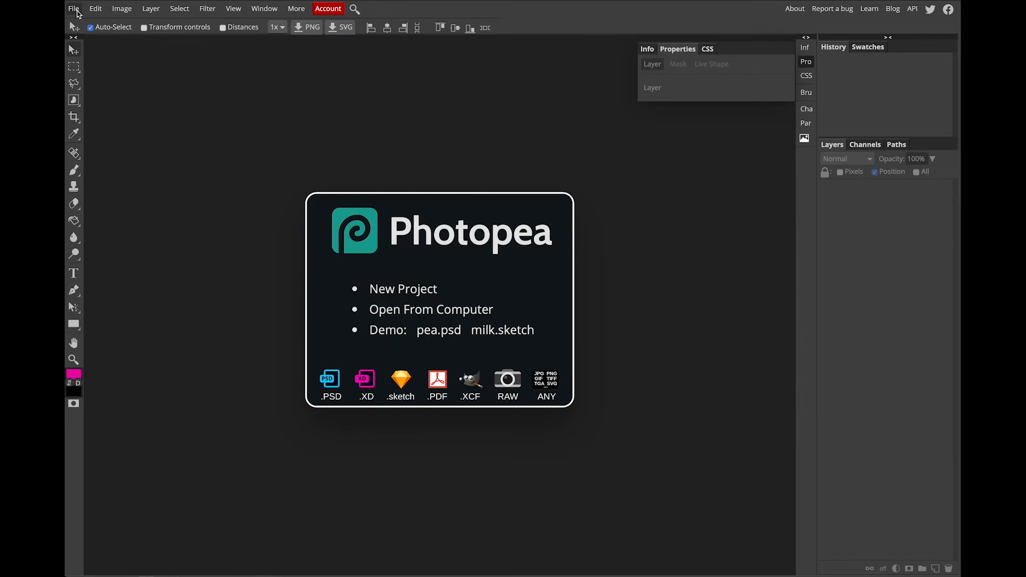
Create a new project named Design Shapes, 8 × 8 inches at 300 DPI with a white background.
left_click(76, 10)
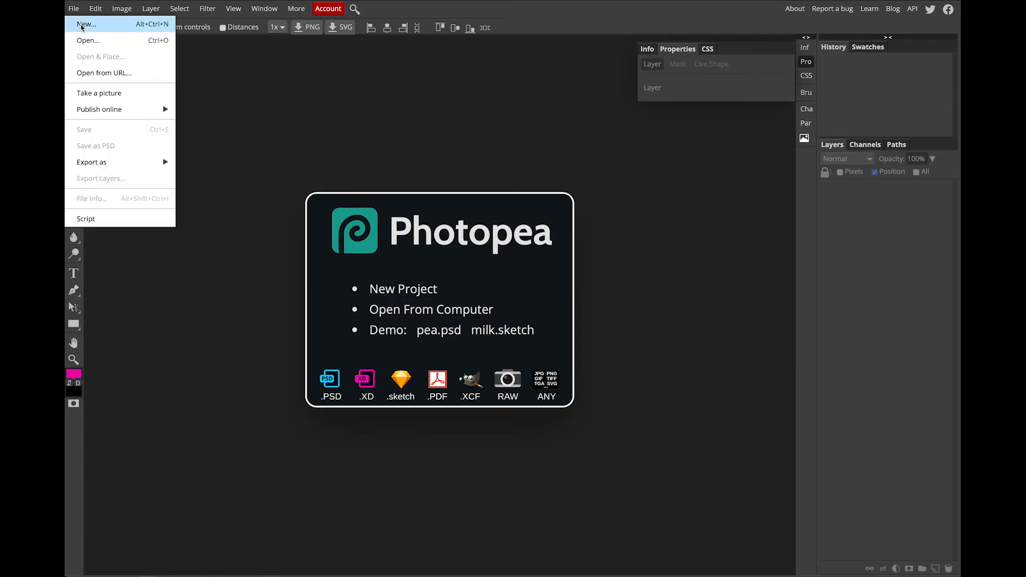
left_click(82, 22)
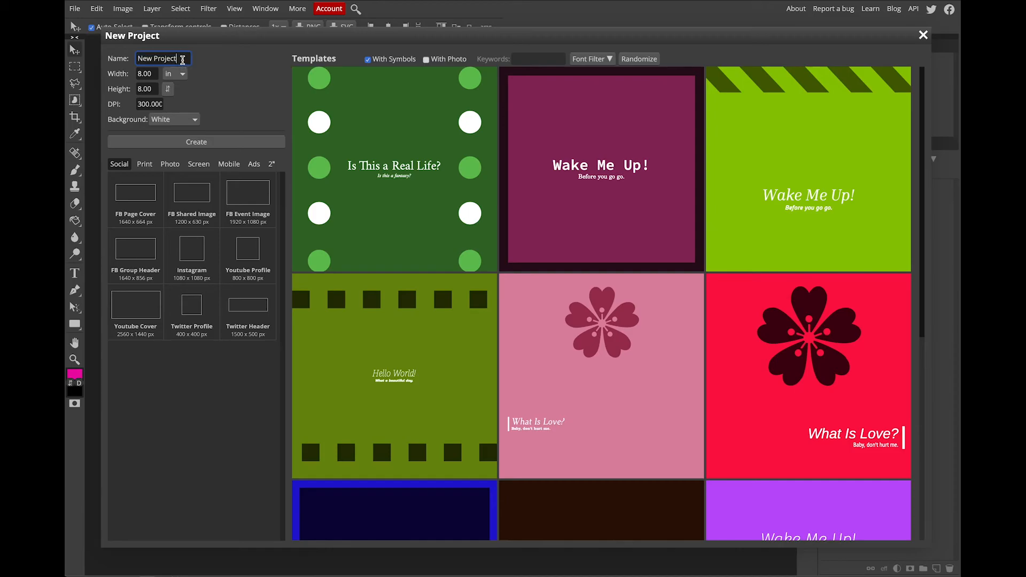
type("design")
key("BackSpace")
key("BackSpace")
key("BackSpace")
key("BackSpace")
key("BackSpace")
key("BackSpace")
type("Design Shapes")
left_click(169, 78)
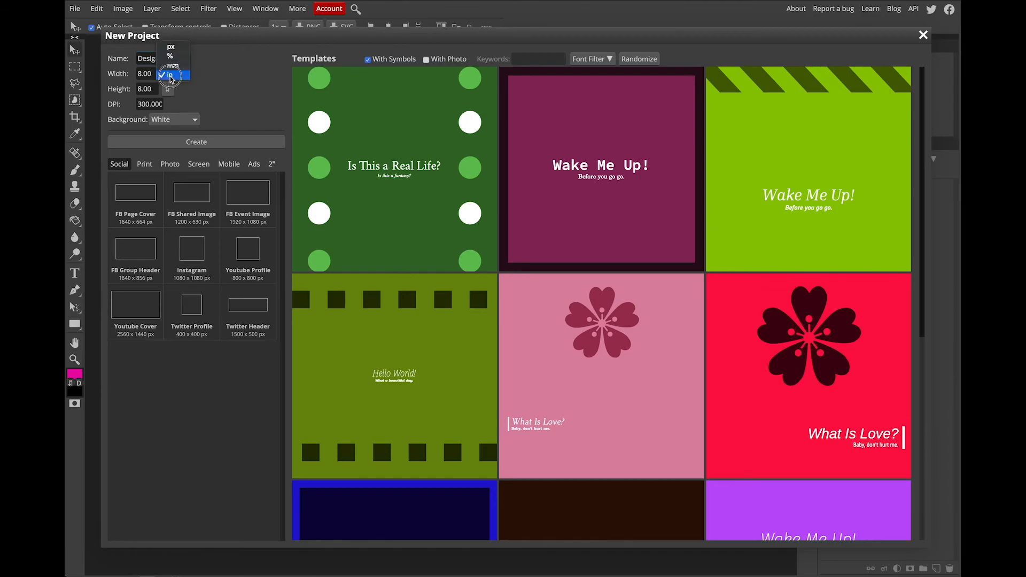
left_click(176, 78)
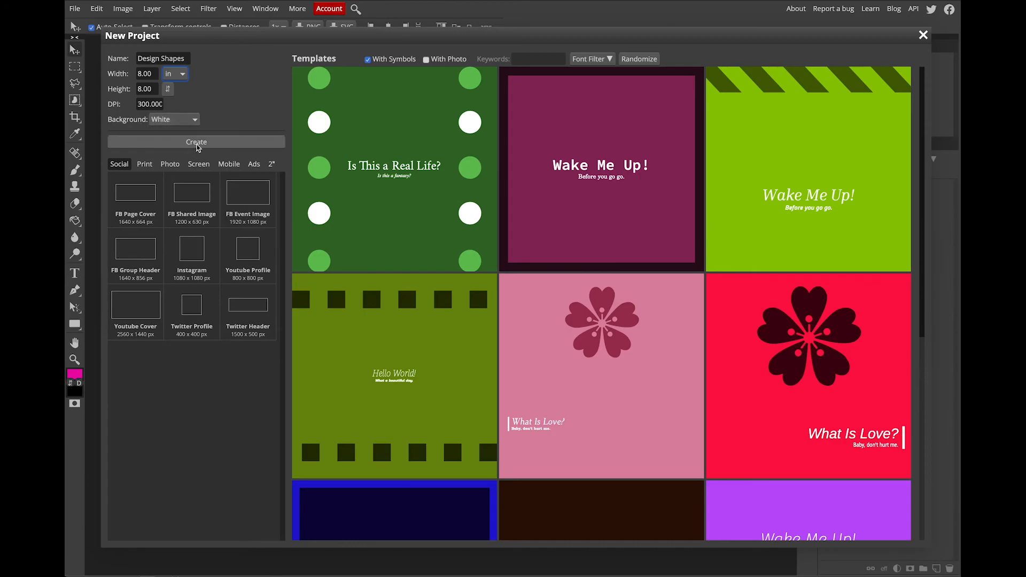
left_click(199, 145)
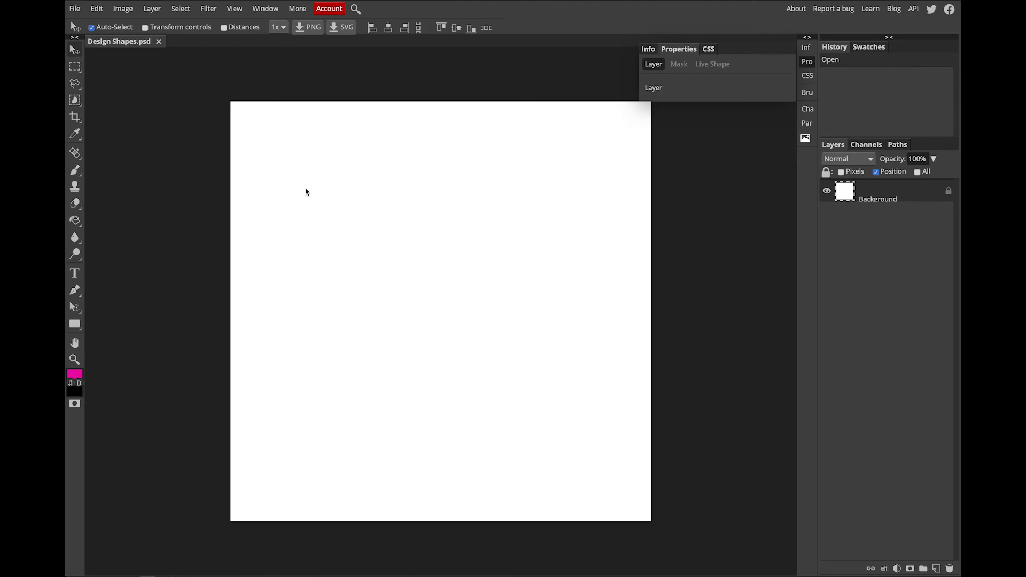
left_click(78, 66)
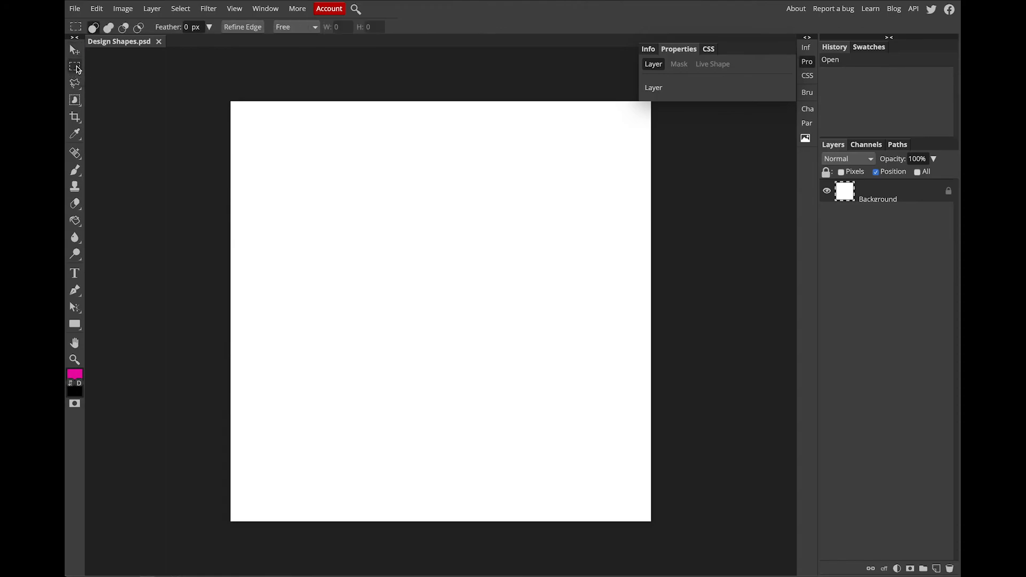
right_click(79, 67)
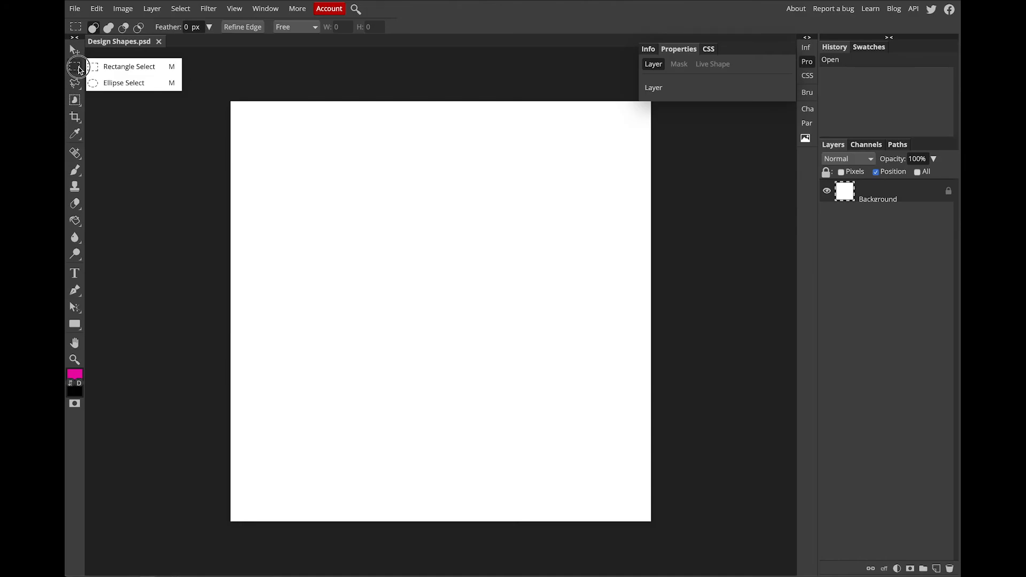
left_click(128, 85)
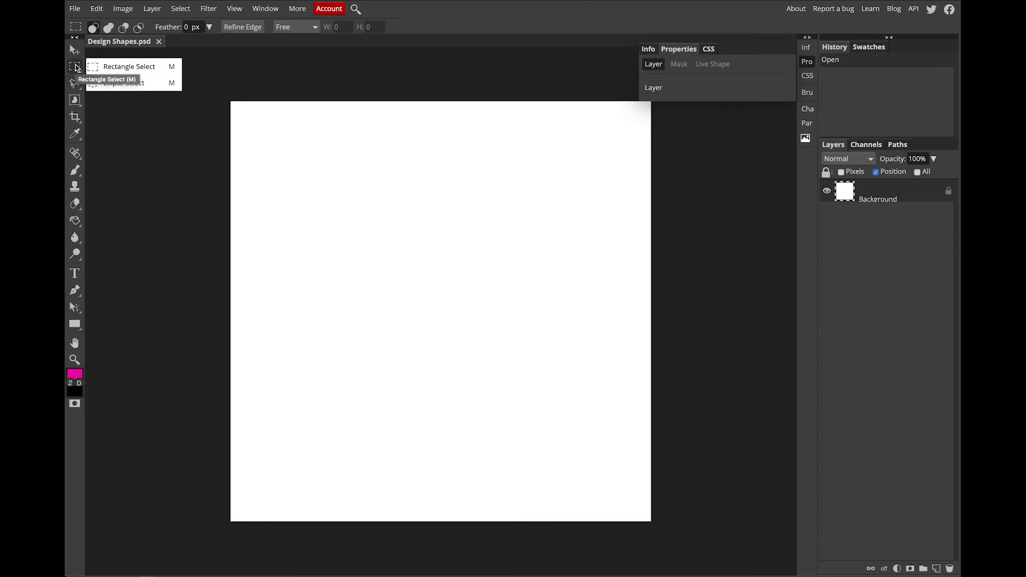
left_click(74, 84)
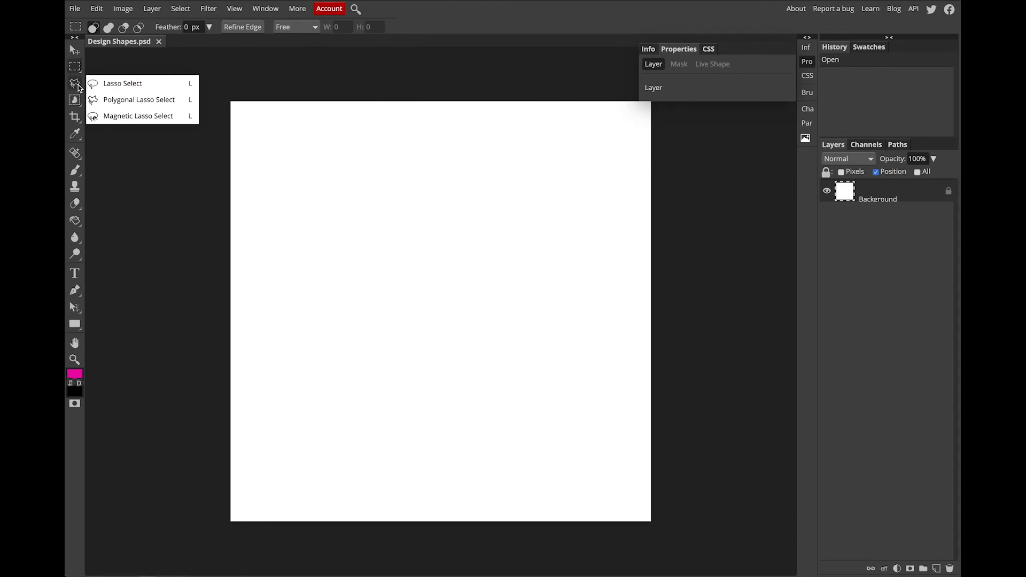
Activate the Rectangle shape tool and set the foreground color to pure red (ff0000).
left_click(76, 327)
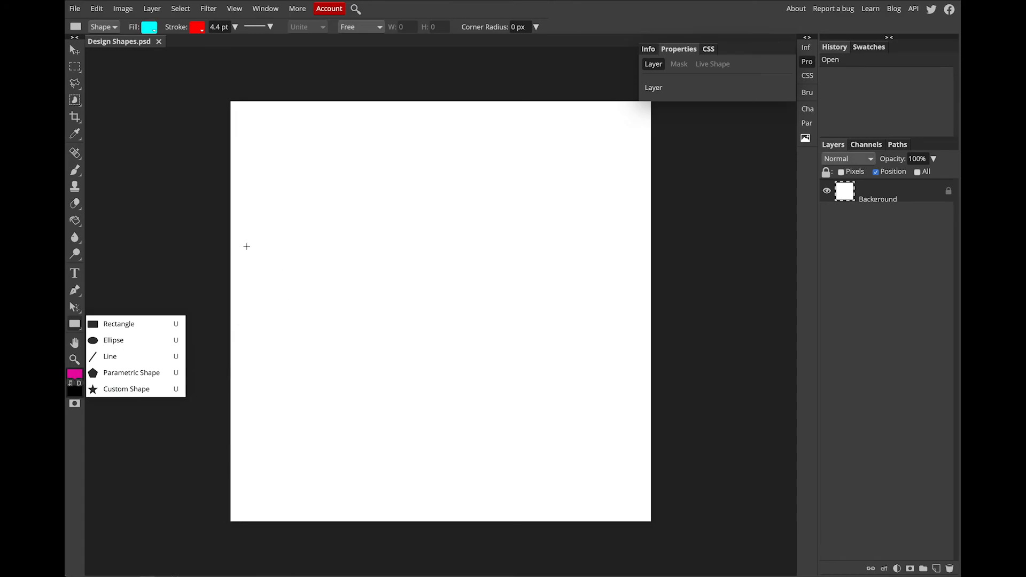
left_click(143, 326)
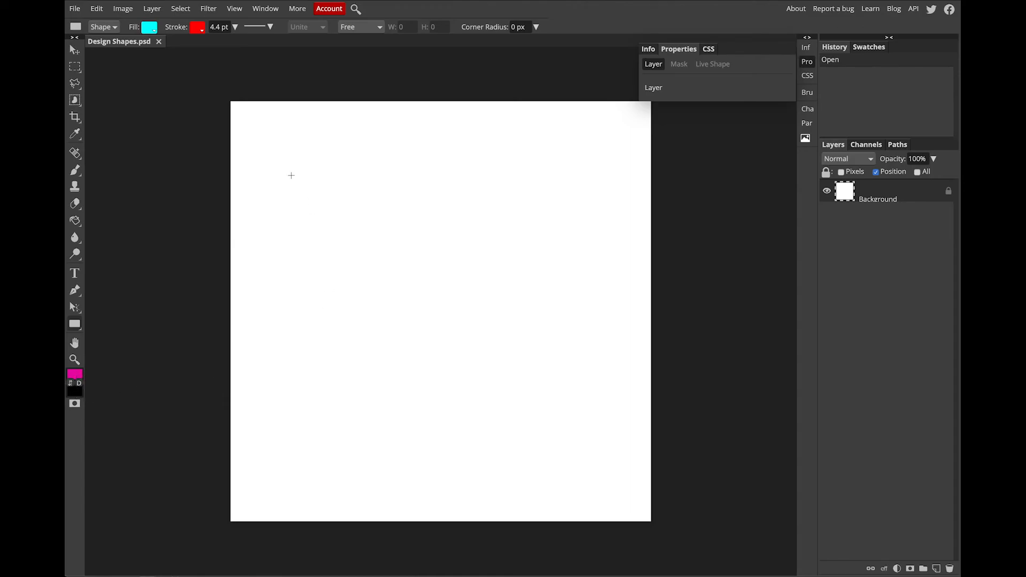
left_click(70, 383)
left_click(71, 384)
left_click(75, 374)
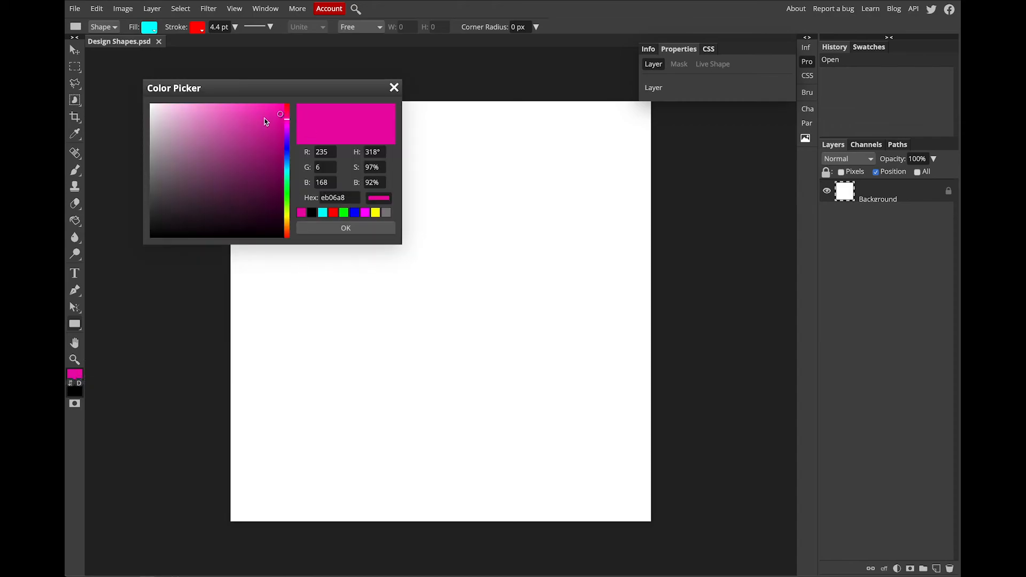
left_click_drag(229, 89, 320, 121)
left_click_drag(378, 181, 377, 201)
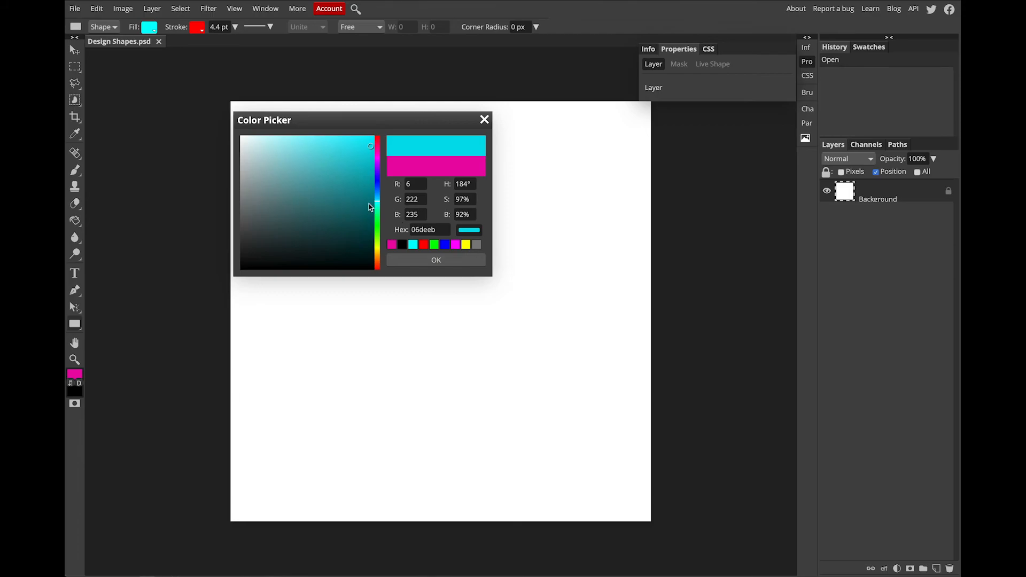
left_click_drag(376, 185, 375, 208)
mouse_move(380, 176)
left_mouse_down()
mouse_move(382, 155)
mouse_move(385, 213)
mouse_move(385, 151)
mouse_move(323, 135)
mouse_move(351, 169)
mouse_move(374, 174)
mouse_move(377, 199)
mouse_move(378, 178)
mouse_move(376, 225)
left_mouse_up()
left_click(368, 141)
left_click_drag(367, 142, 382, 131)
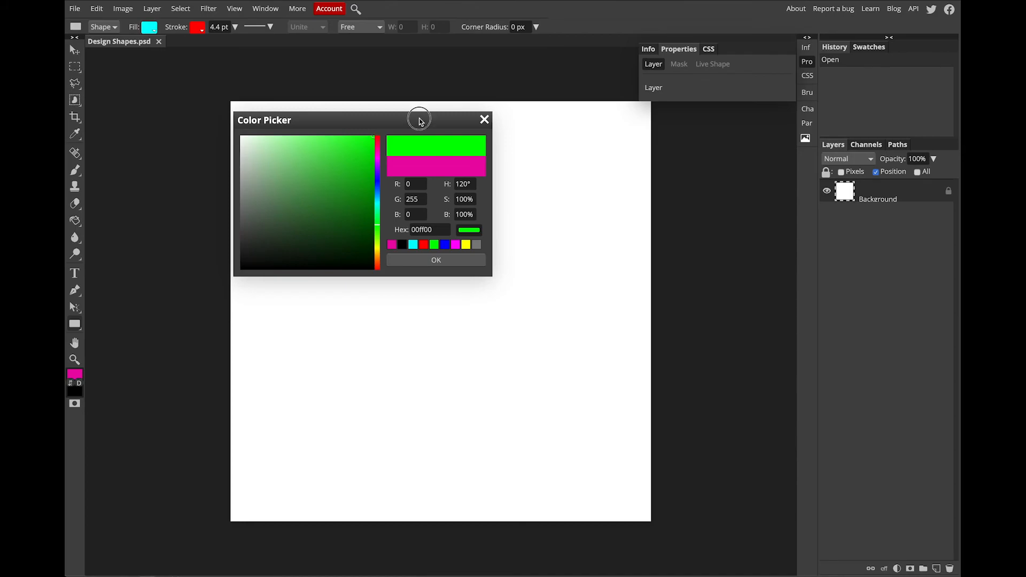
left_click_drag(422, 118, 392, 119)
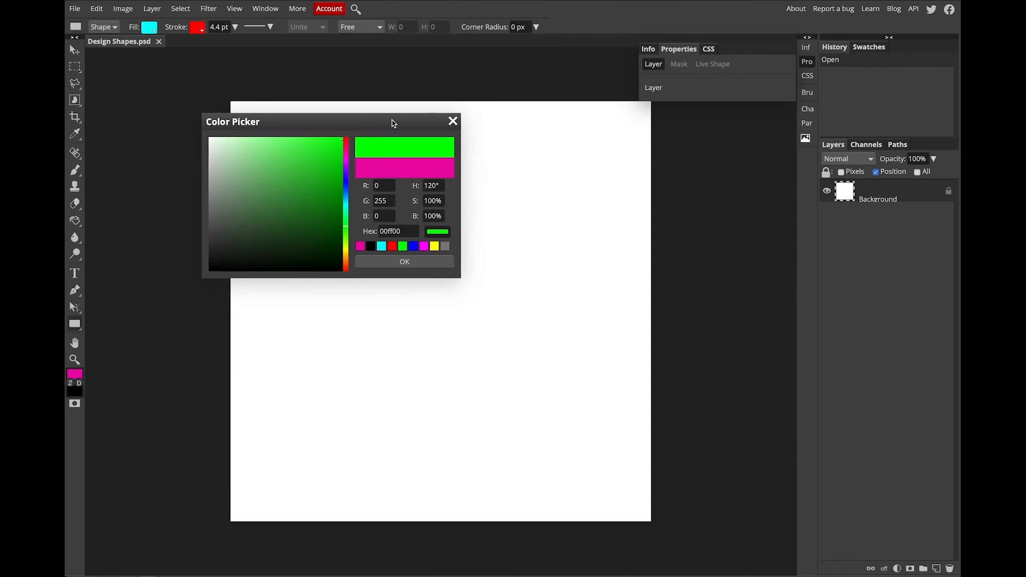
left_click(392, 246)
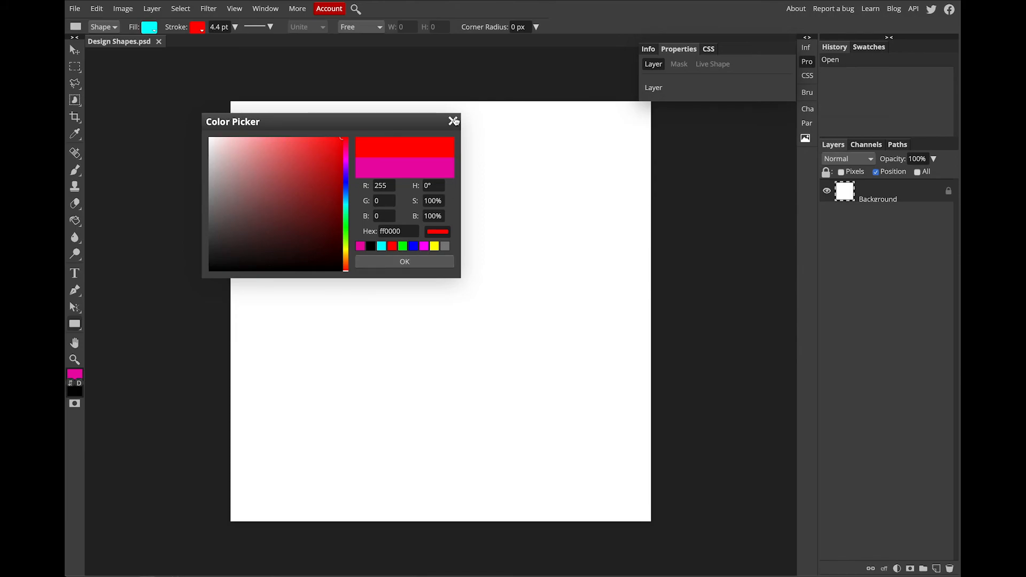
left_click(423, 267)
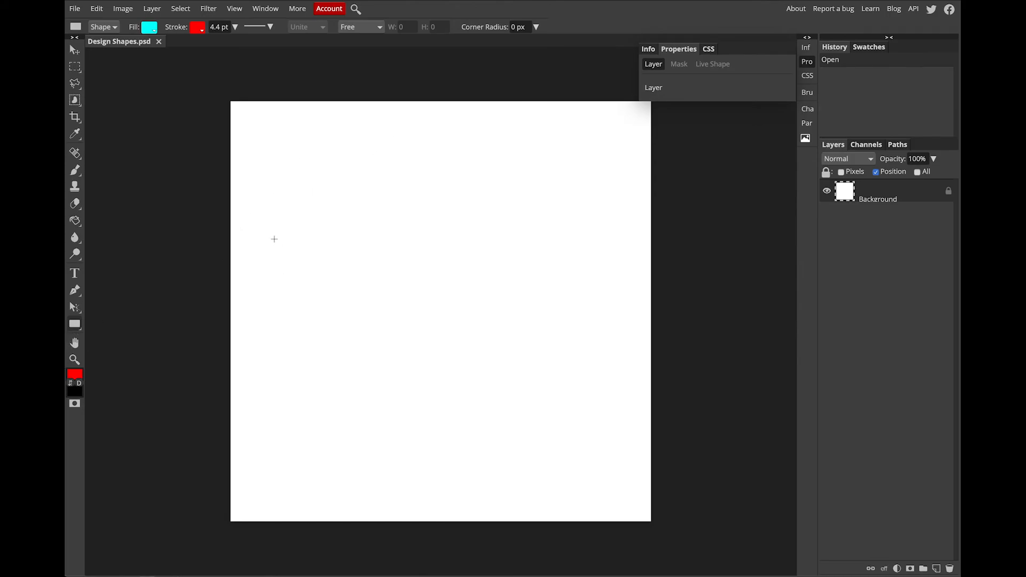
Draw a rectangle about 534 × 942 px in the upper-left area of the canvas and open its fill options.
left_click_drag(275, 147, 368, 312)
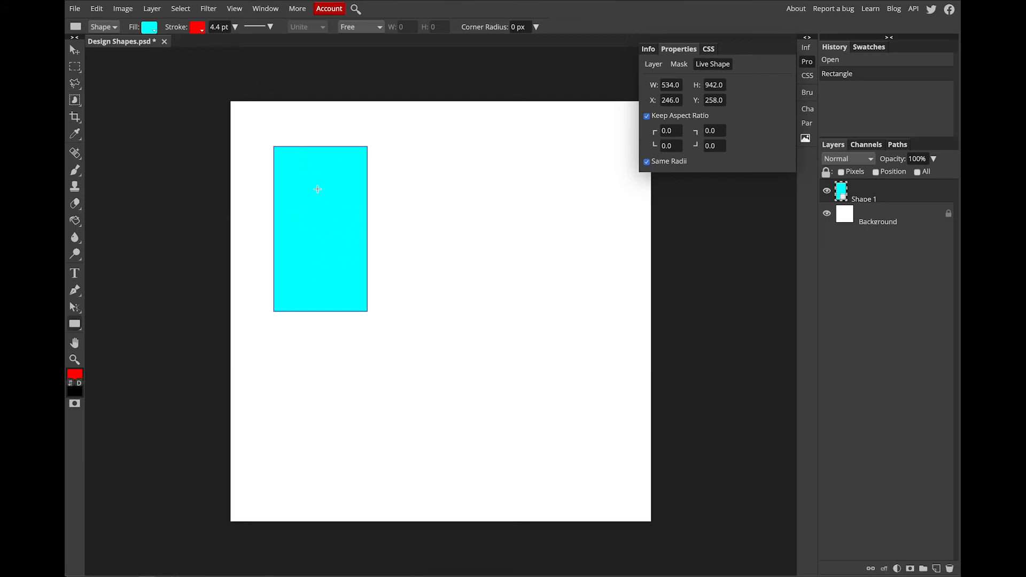
left_click(156, 33)
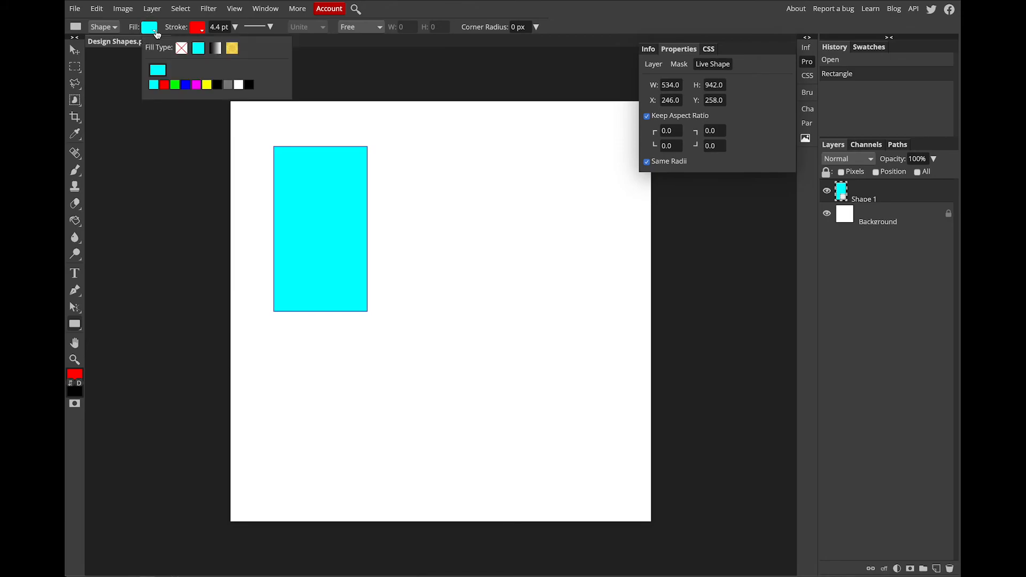
Try the no-fill, gradient and pattern fill types on the rectangle and return to a solid color fill.
left_click(181, 50)
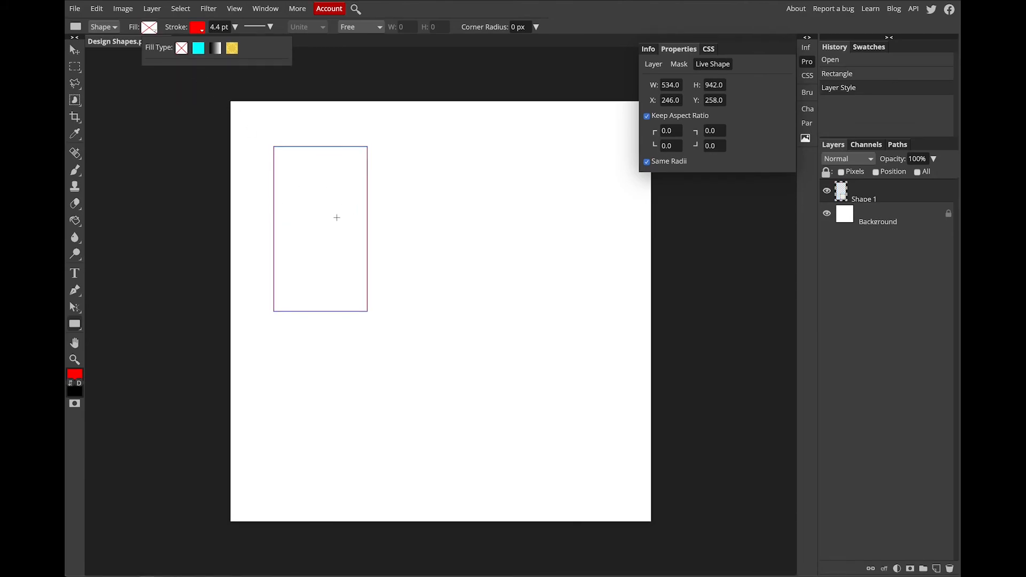
left_click(198, 49)
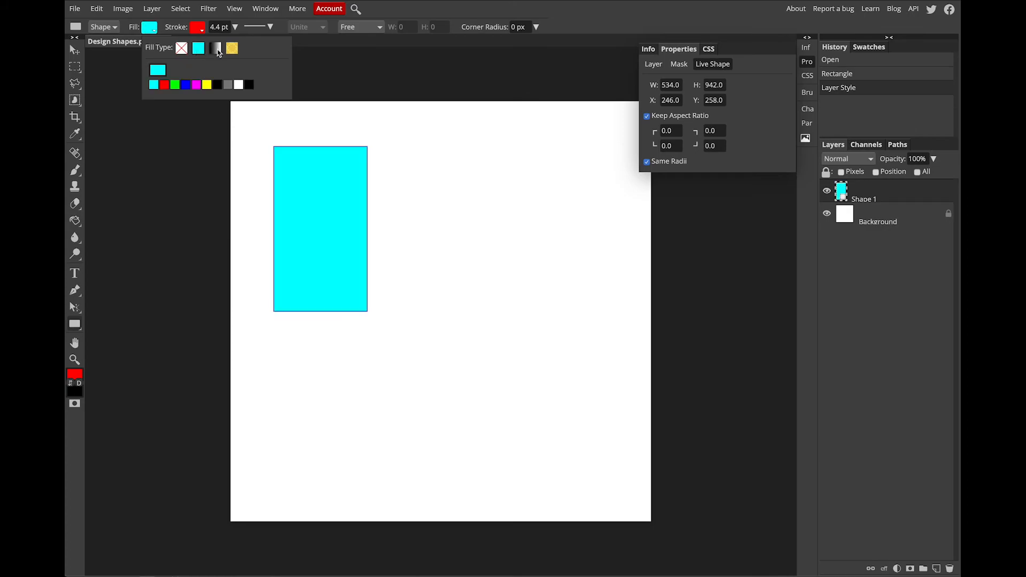
left_click(215, 49)
left_click(233, 49)
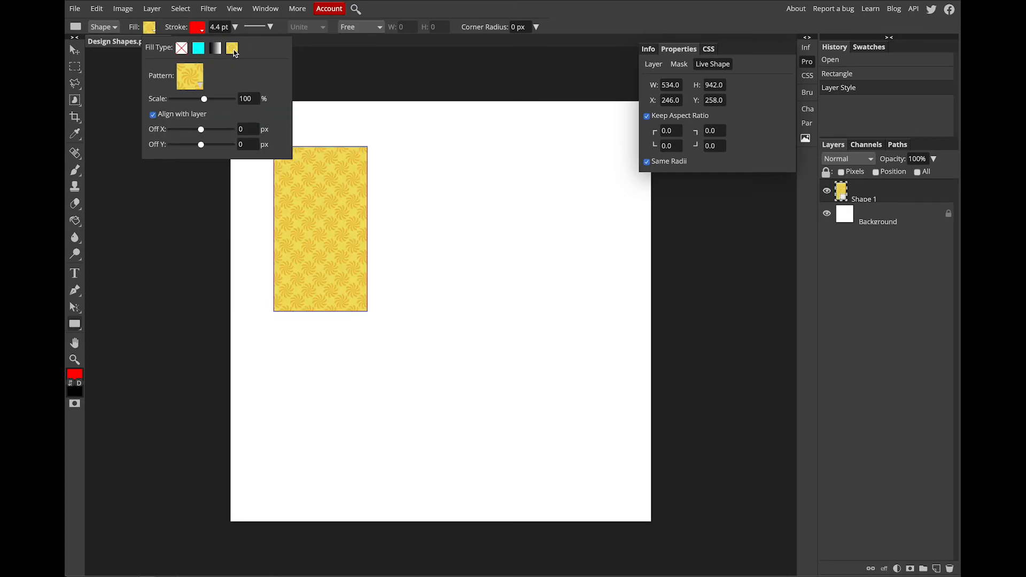
left_click(198, 48)
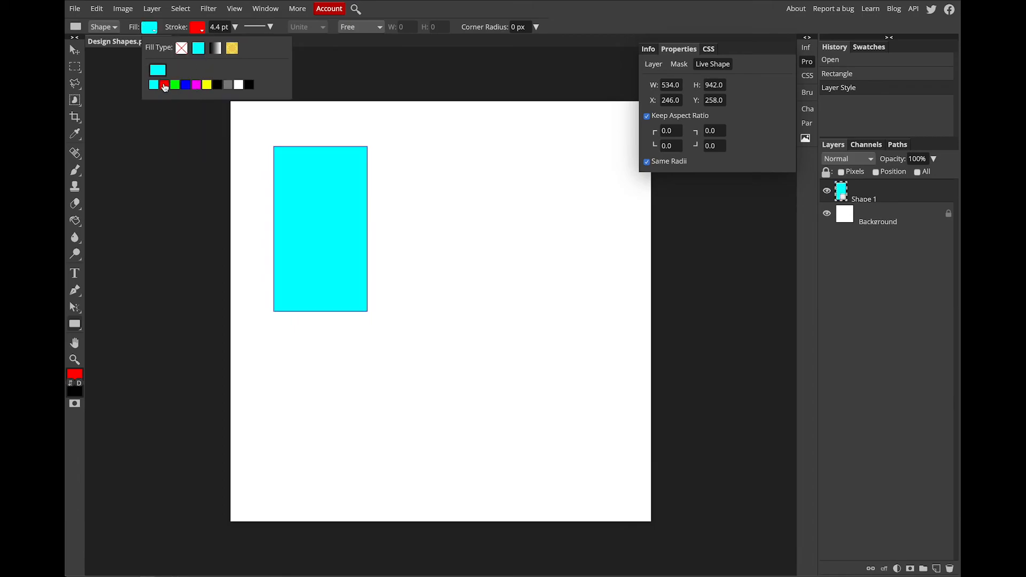
Try green, blue and magenta as the rectangle's solid fill and settle on red.
left_click(167, 86)
left_click(175, 84)
left_click(186, 84)
left_click(196, 84)
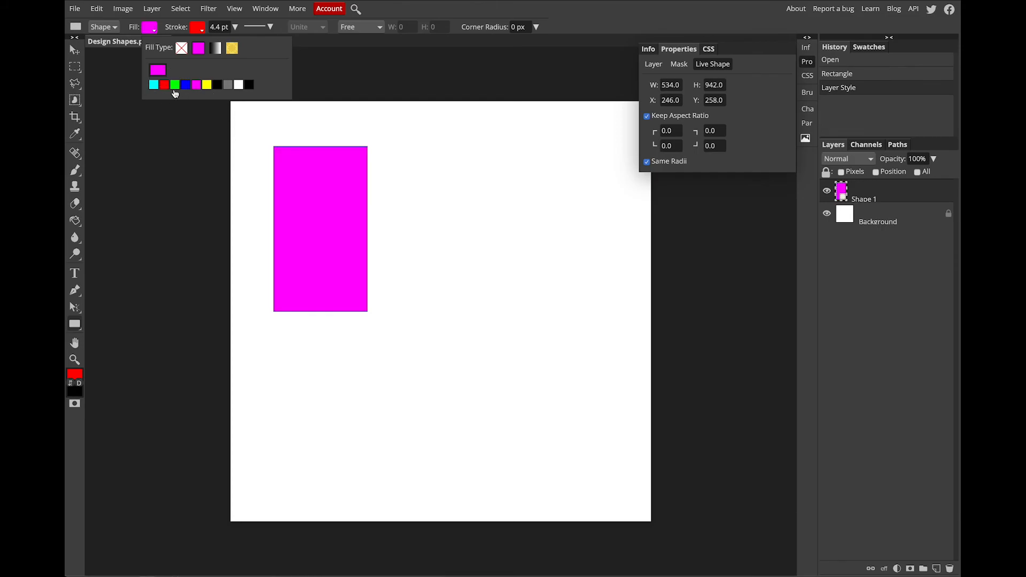
left_click(164, 84)
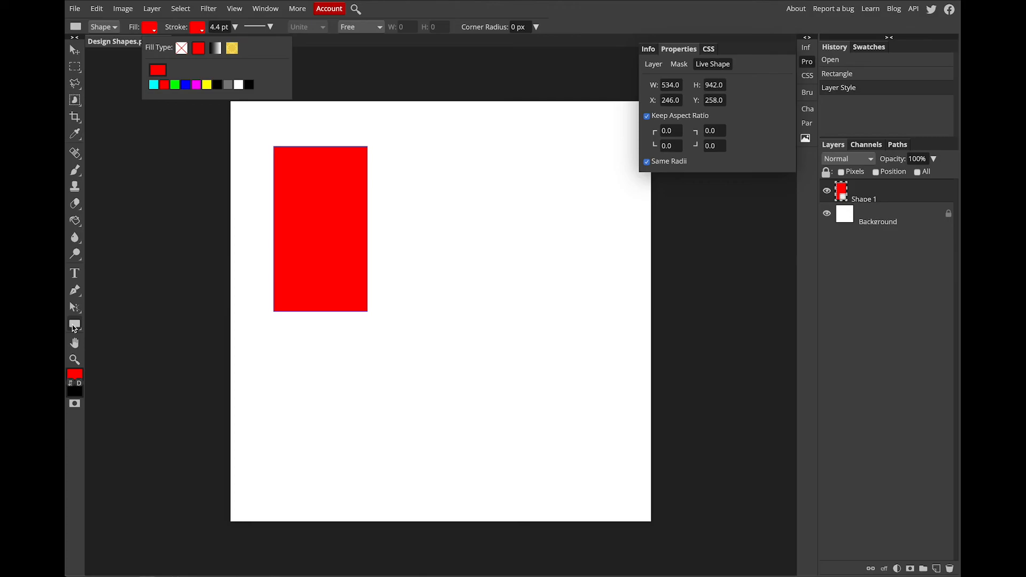
Draw a second rectangle about 474 × 960 px just to the right of the first and open its fill options.
left_click(374, 147)
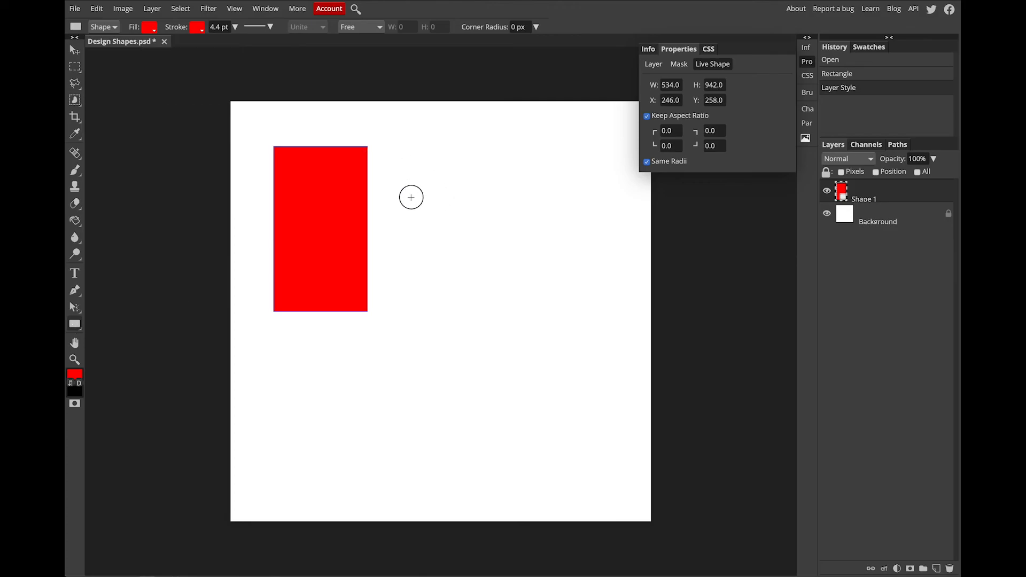
left_click_drag(377, 147, 461, 315)
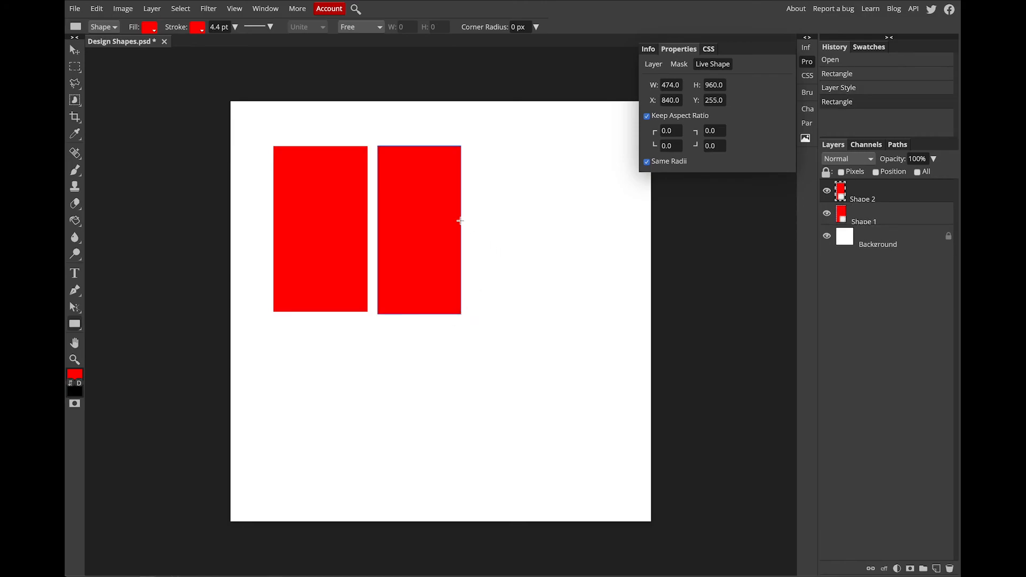
left_click(154, 33)
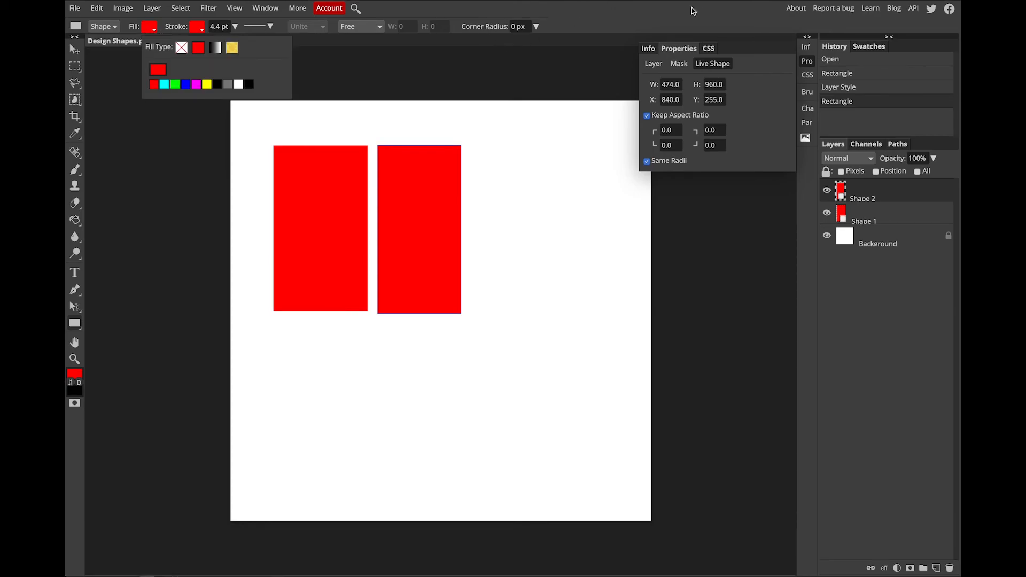
Search Google Images for "color wheel" in a new browser tab and look through the color wheel pictures.
key("super+t")
type("color wheel")
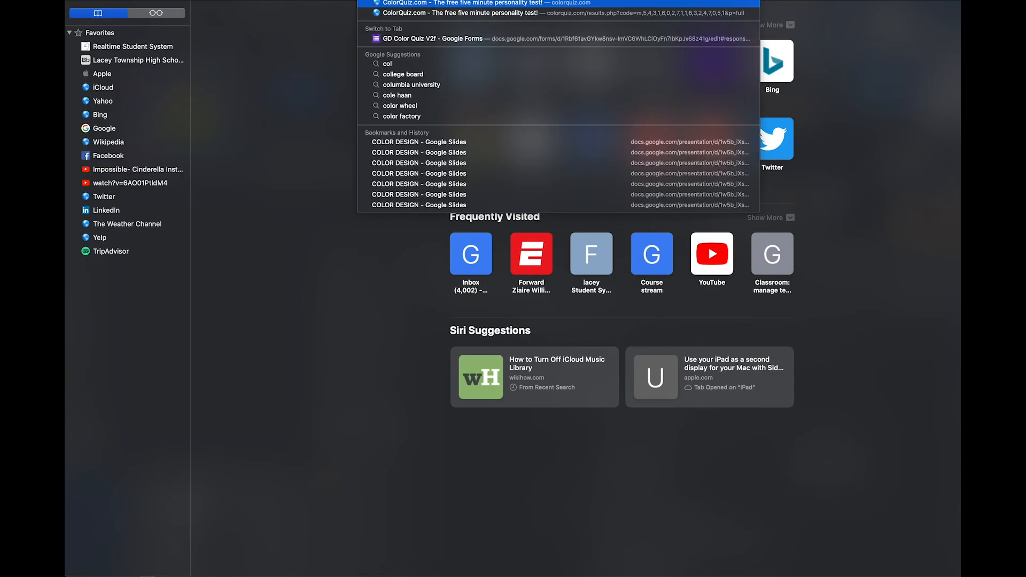
key("Return")
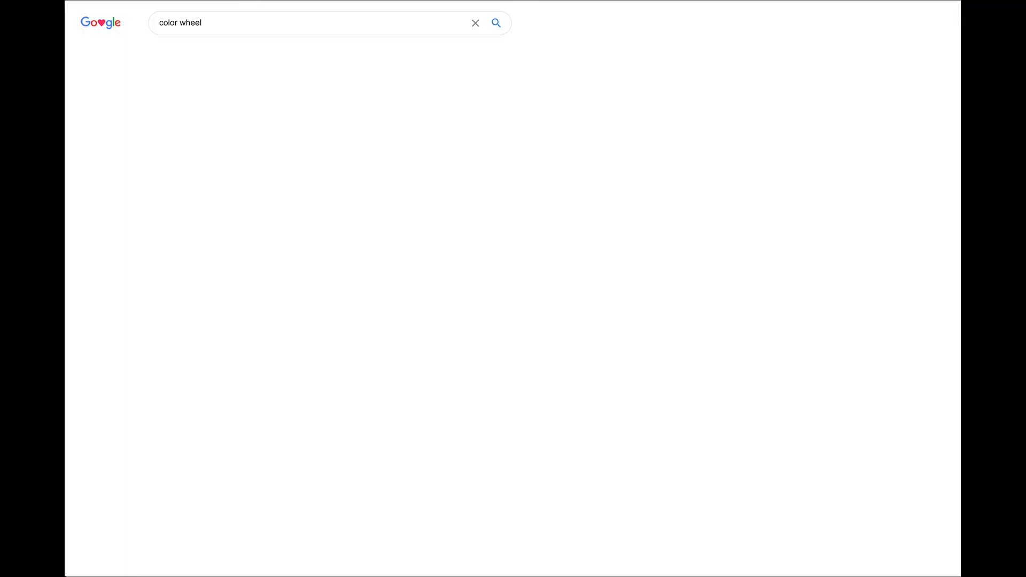
left_click(209, 170)
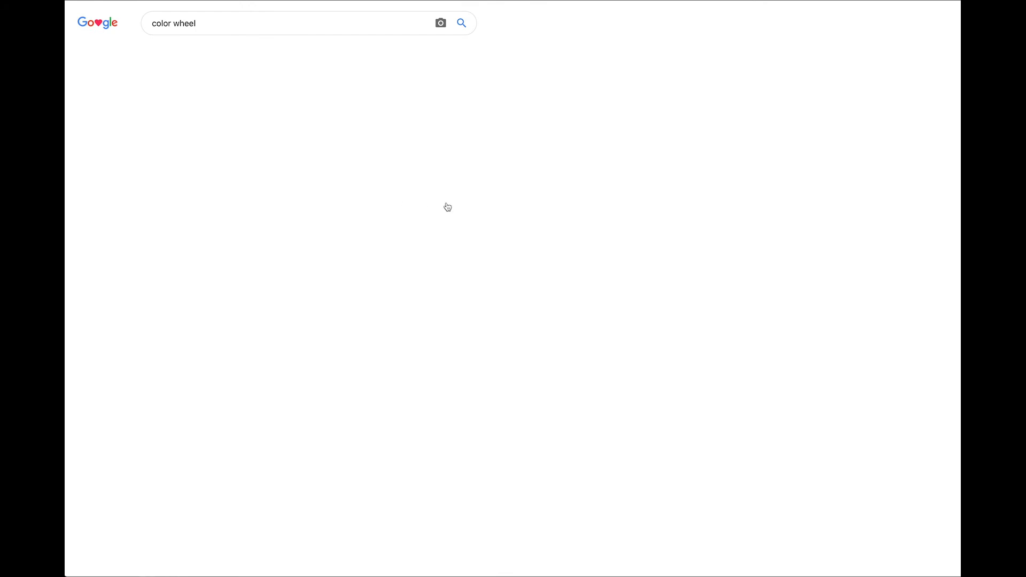
scroll(410, 220, "down", 5)
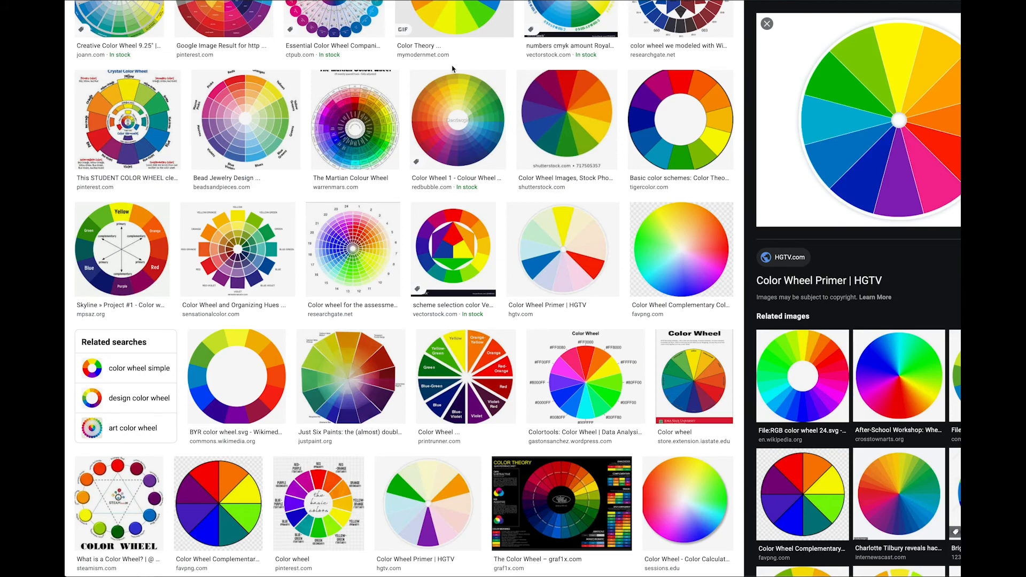
scroll(404, 289, "down", 1)
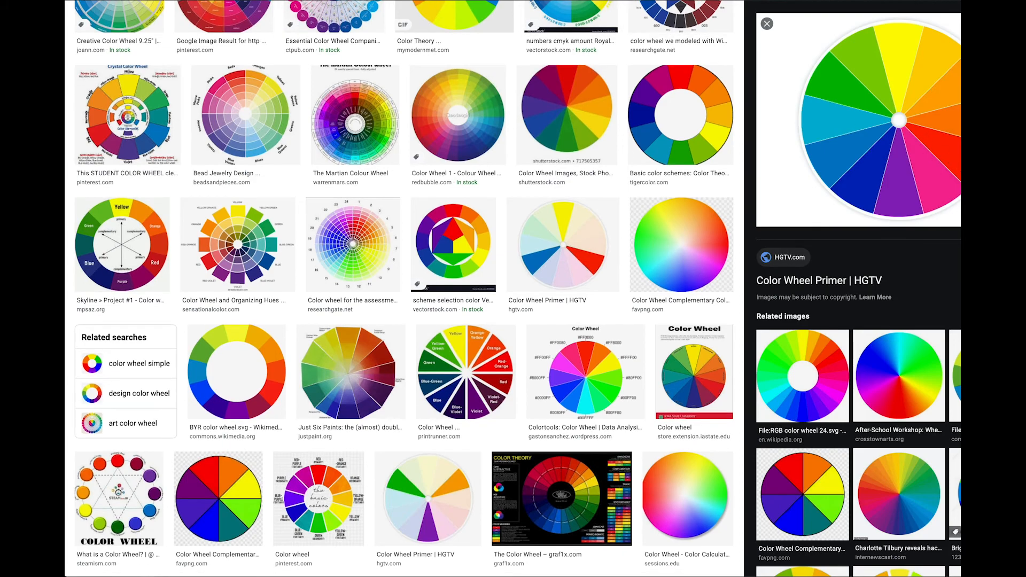
Switch back to the Photopea project and set the second rectangle's solid fill to a darker green.
left_click(701, 0)
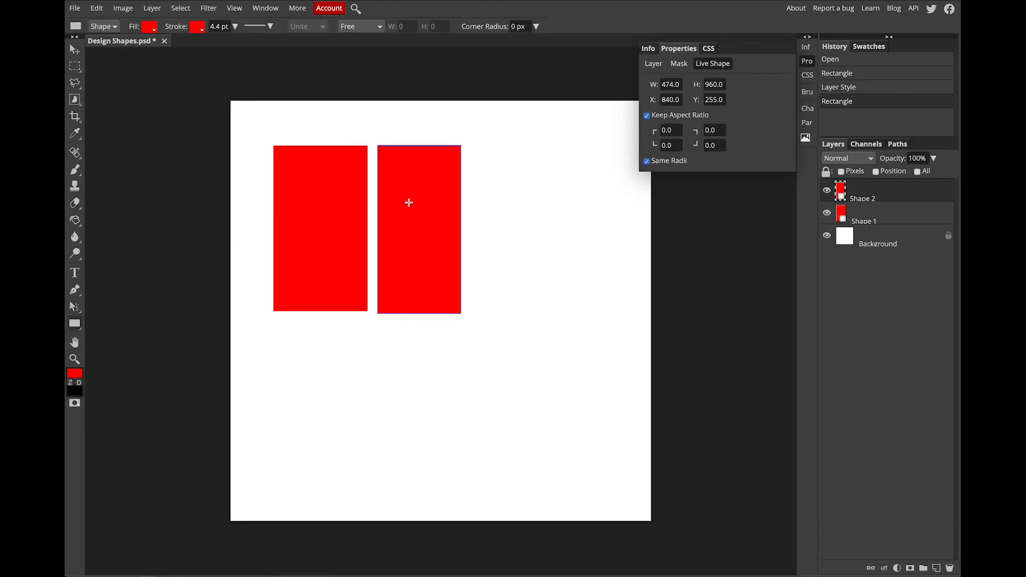
left_click(155, 32)
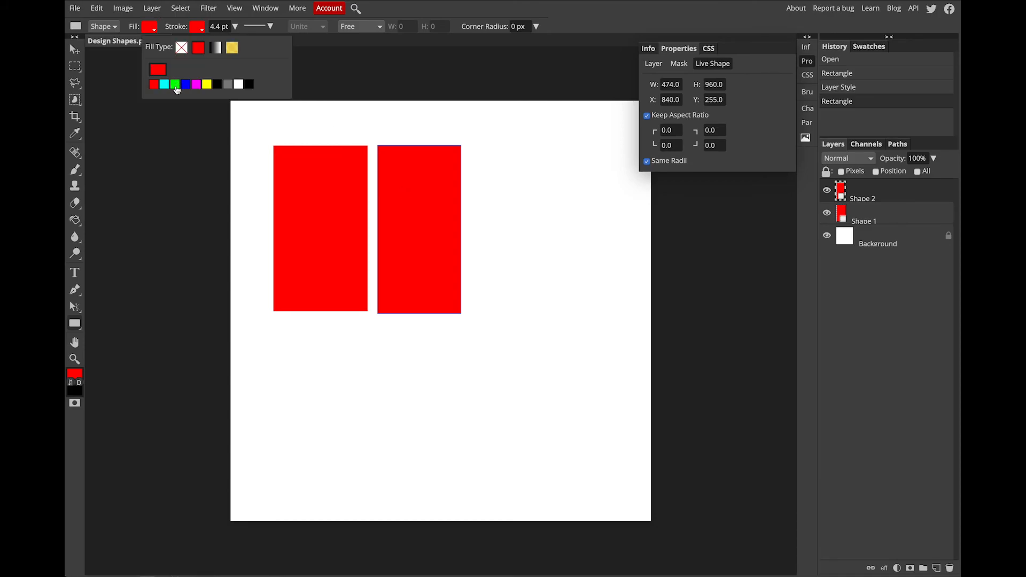
left_click(176, 85)
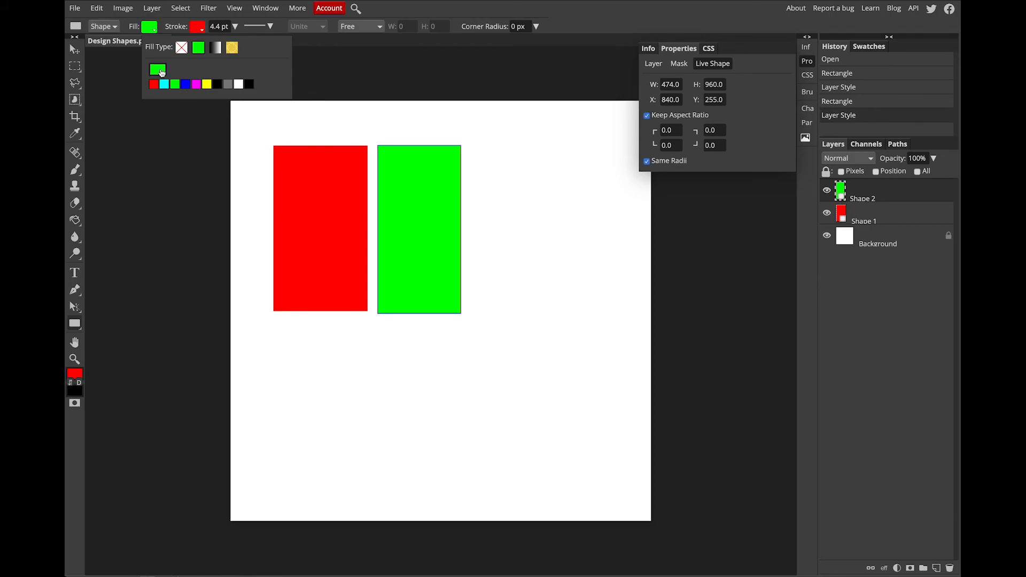
left_click(160, 71)
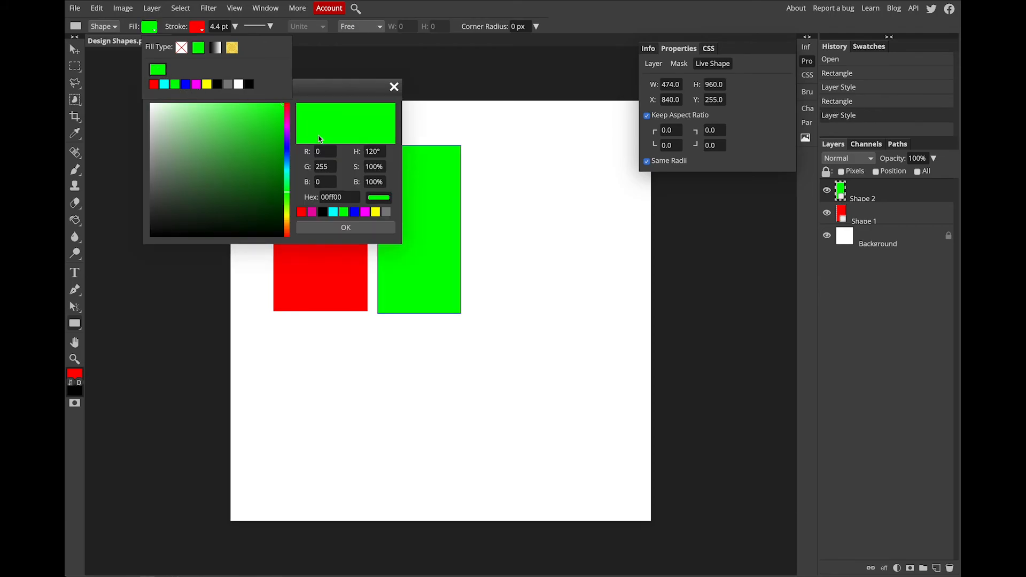
left_click(284, 153)
left_click_drag(289, 155, 284, 142)
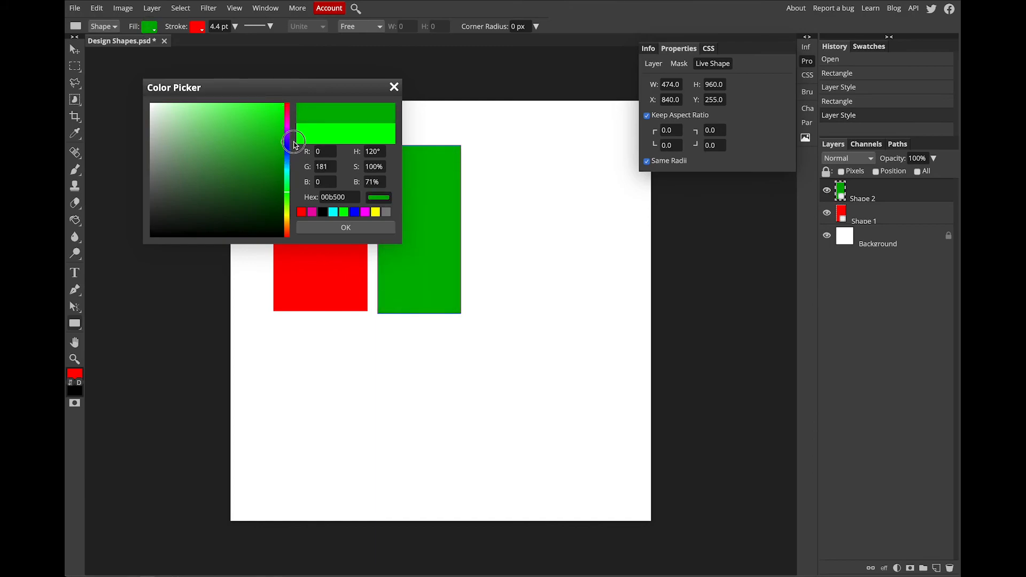
left_click(344, 228)
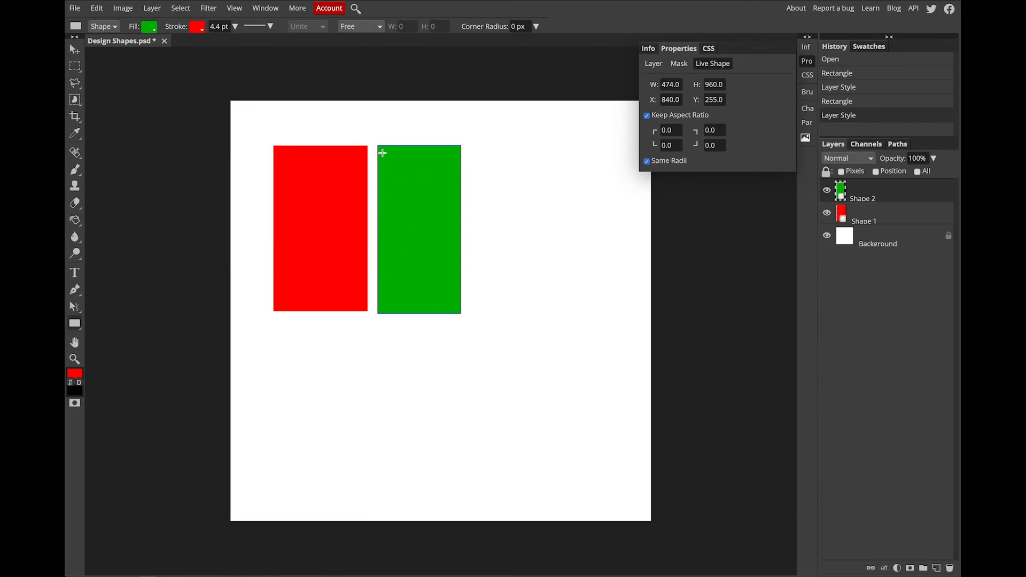
Remove the second rectangle's fill and thicken its red stroke to 47 pt.
left_click(200, 28)
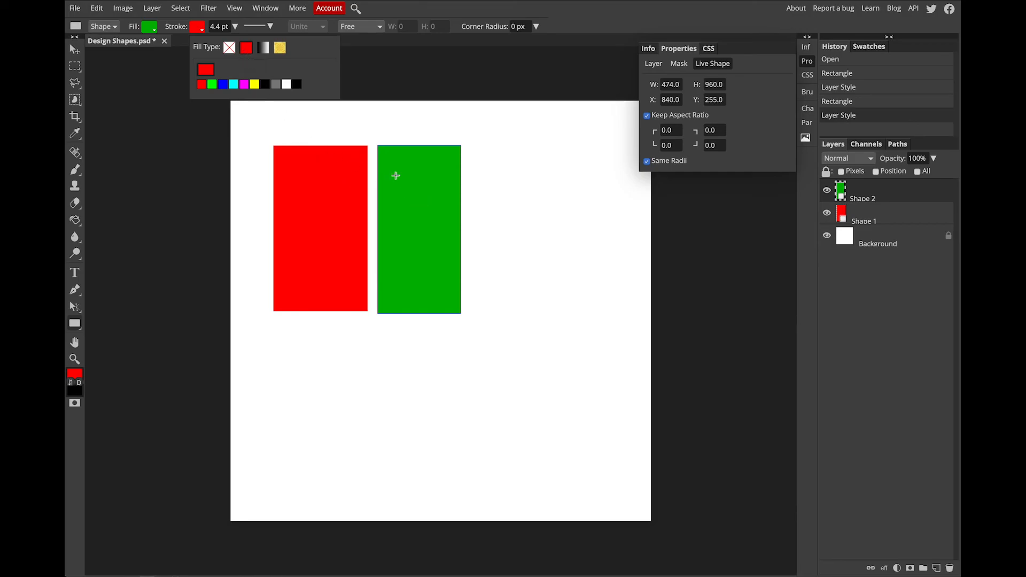
left_click(422, 181)
left_click(203, 31)
left_click(235, 28)
left_click_drag(219, 43, 230, 45)
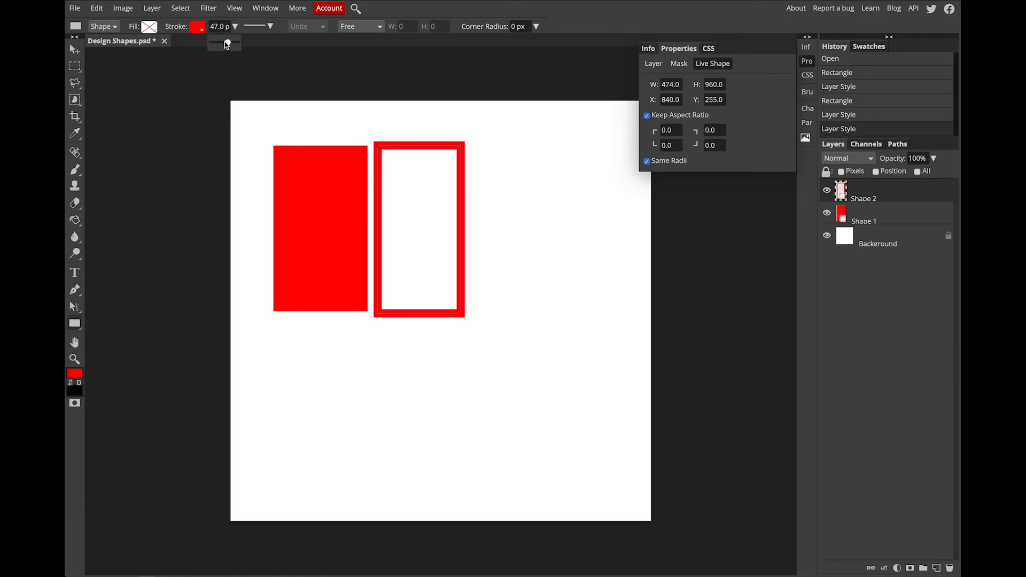
Try green shades and colors sampled from the canvas for the second rectangle's stroke, and settle on dark green 00bc00.
left_click(197, 27)
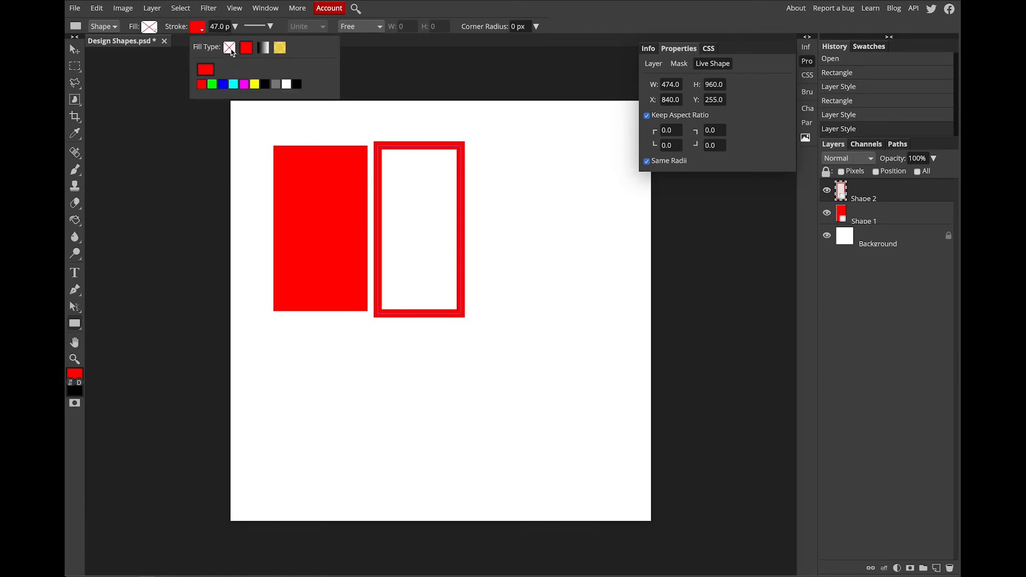
left_click(213, 85)
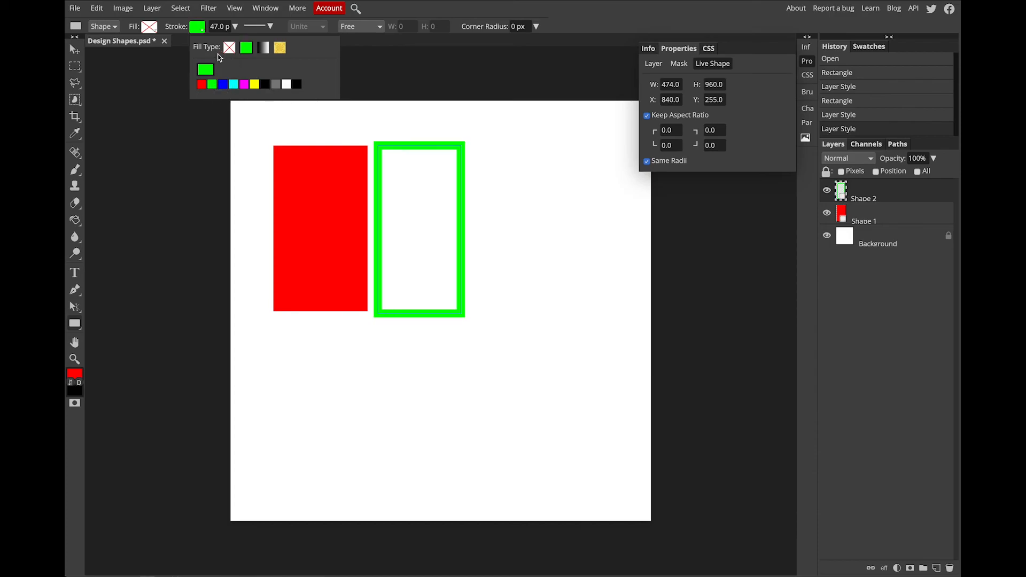
left_click(205, 69)
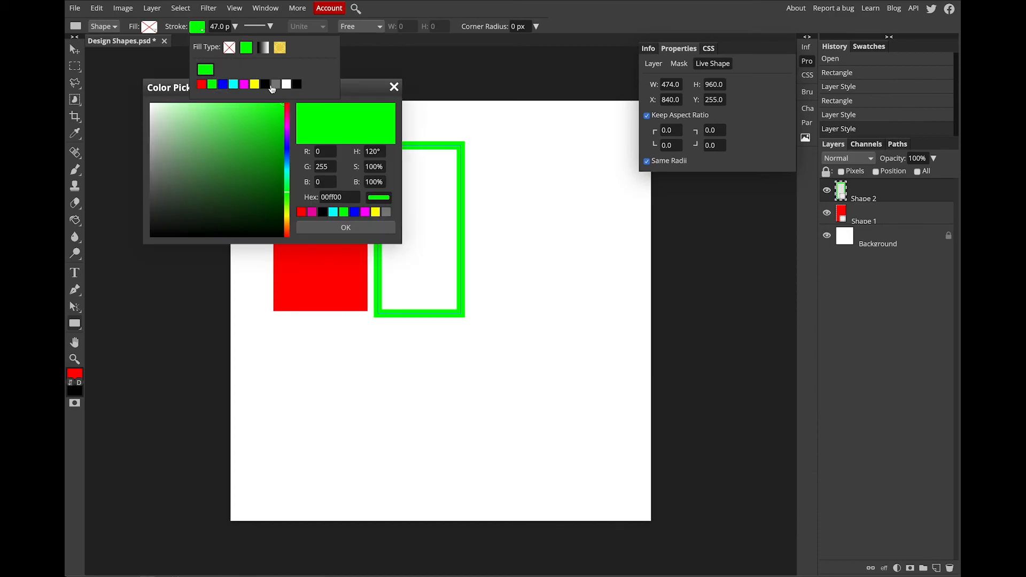
left_click(282, 146)
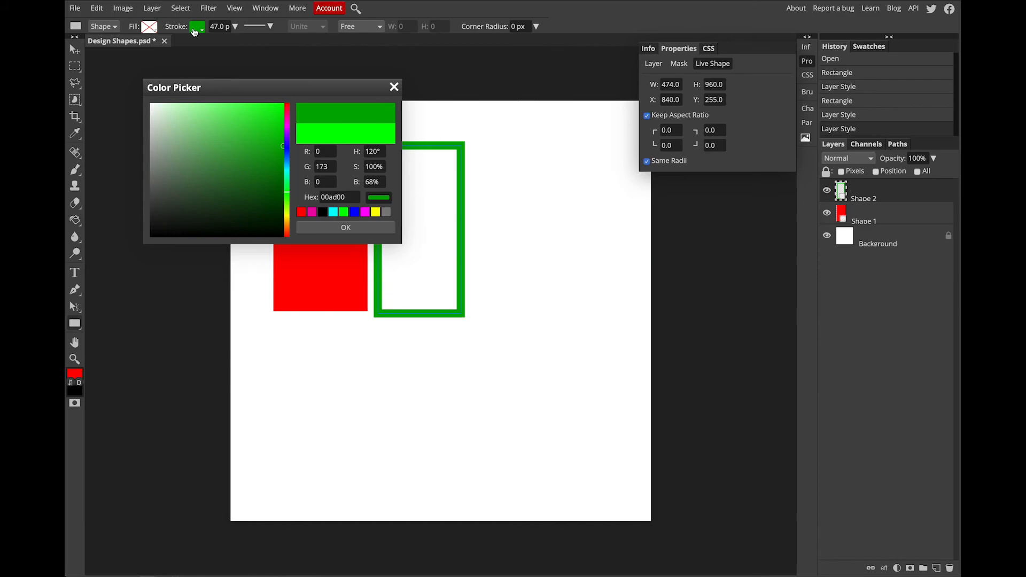
left_click(518, 239)
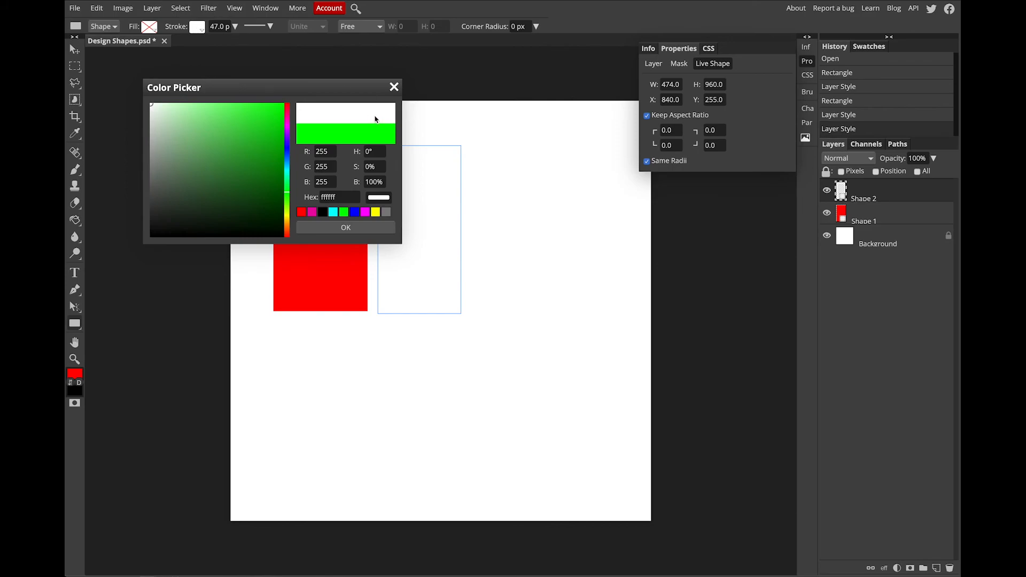
left_click(325, 283)
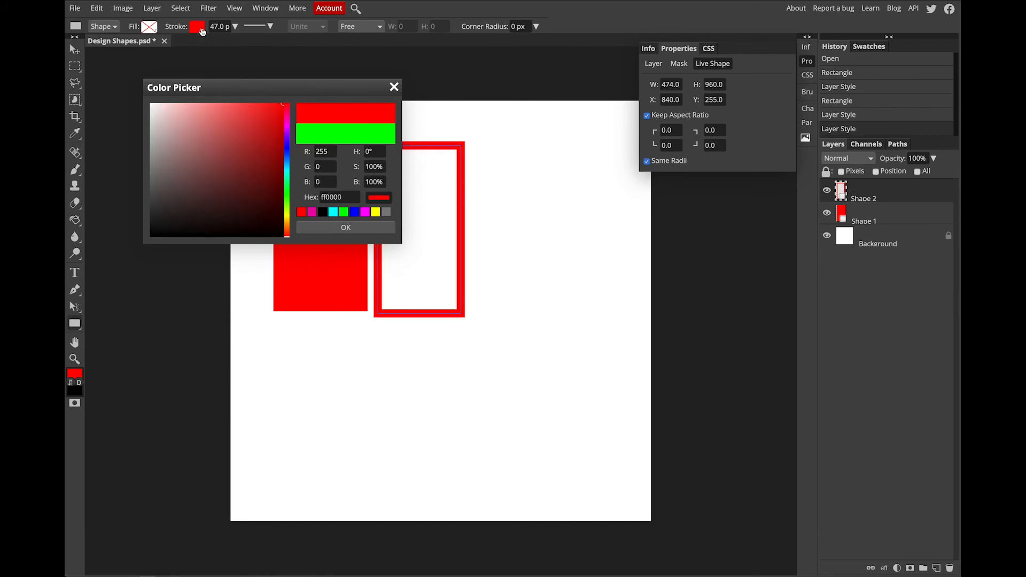
left_click(343, 215)
left_click_drag(286, 137, 287, 139)
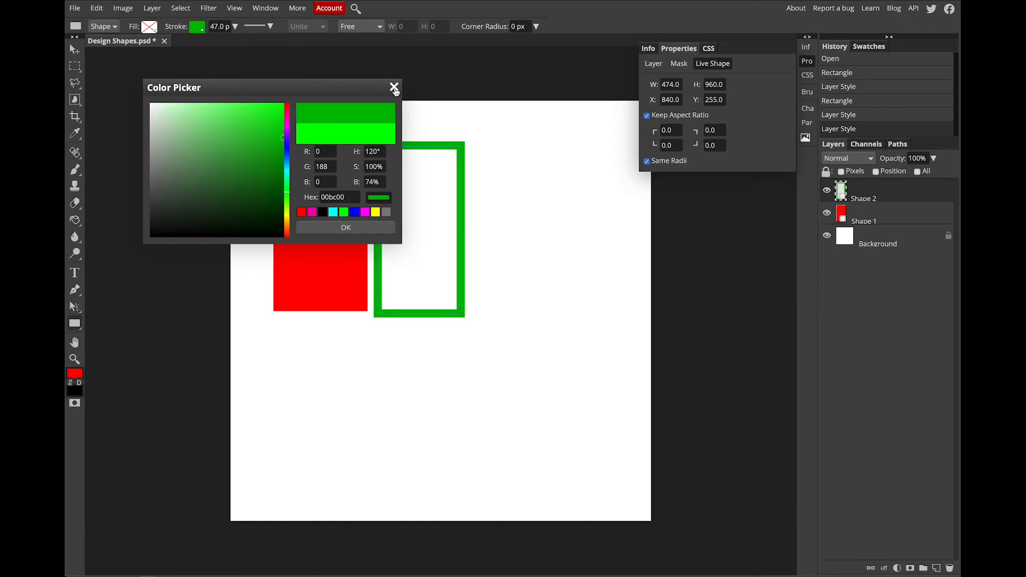
left_click(354, 233)
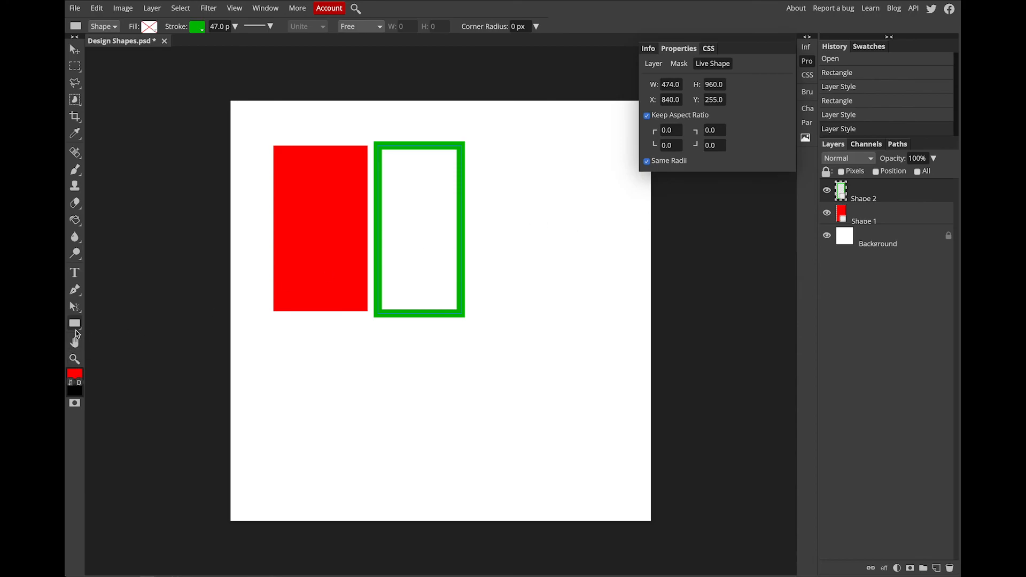
Draw an unfilled circle about 522 px wide below the red rectangle and an ellipse about 492 × 828 px to its right.
left_click(76, 327)
left_click(109, 340)
left_click_drag(294, 356, 423, 414)
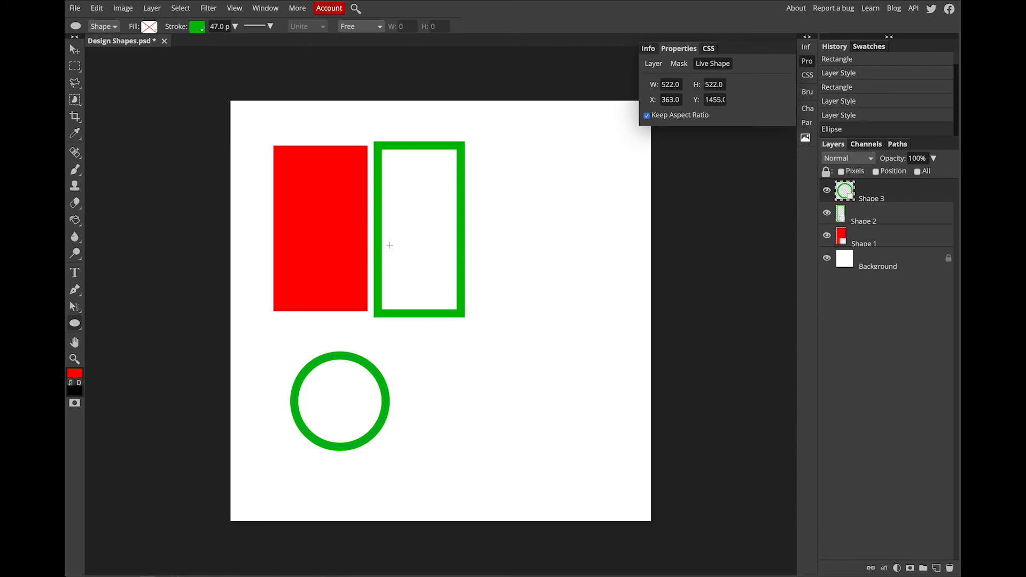
mouse_move(413, 350)
left_mouse_down()
mouse_move(474, 422)
mouse_move(497, 504)
mouse_move(505, 499)
left_mouse_up()
Give the tall ellipse a solid red fill and remove its stroke.
left_click(153, 30)
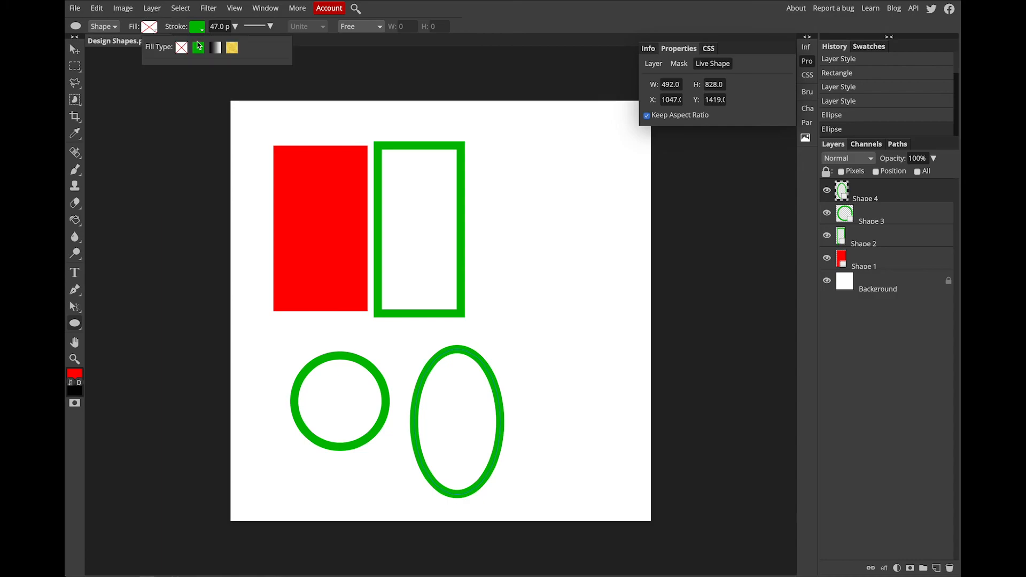
left_click(198, 47)
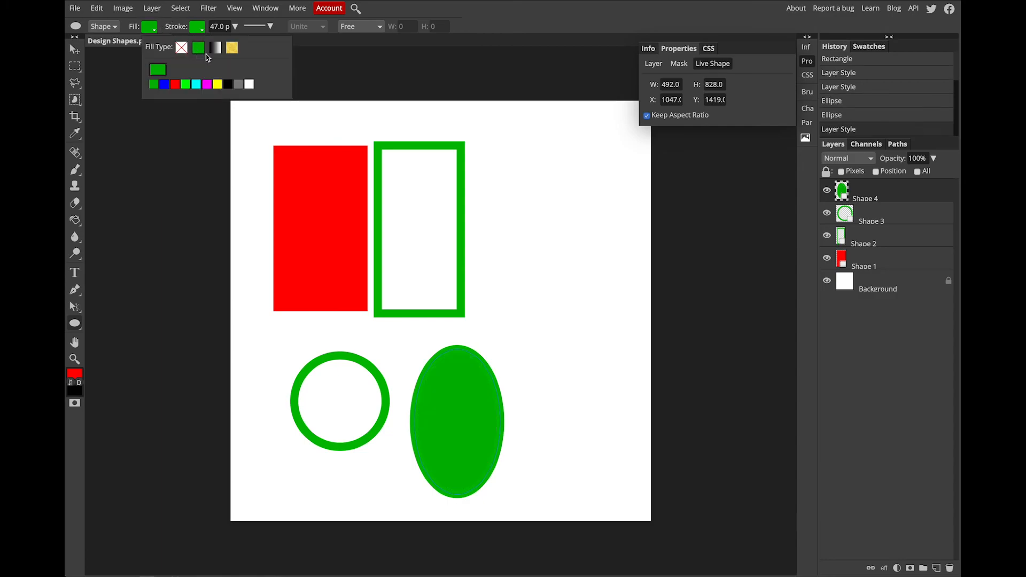
left_click(175, 83)
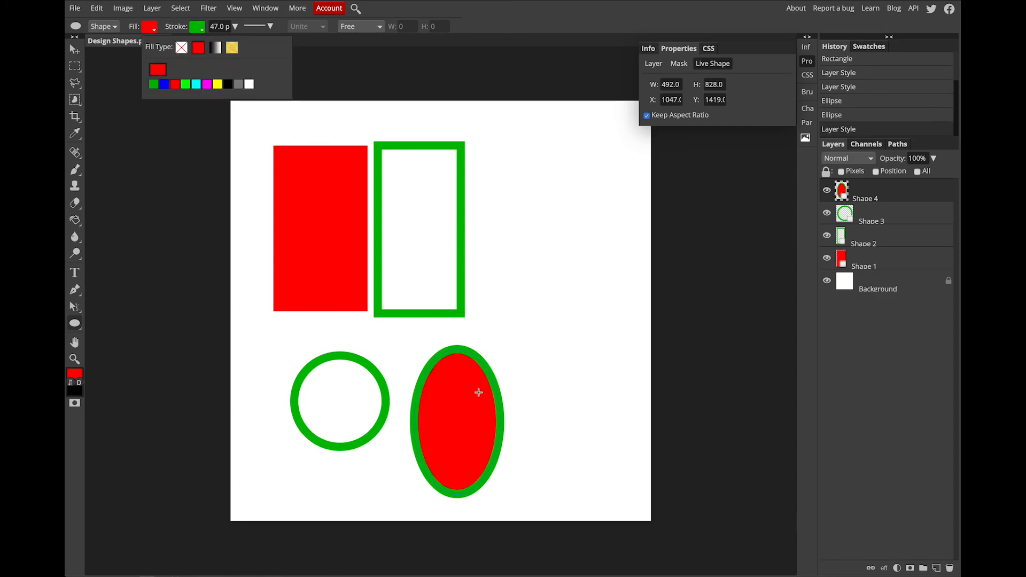
left_click(199, 30)
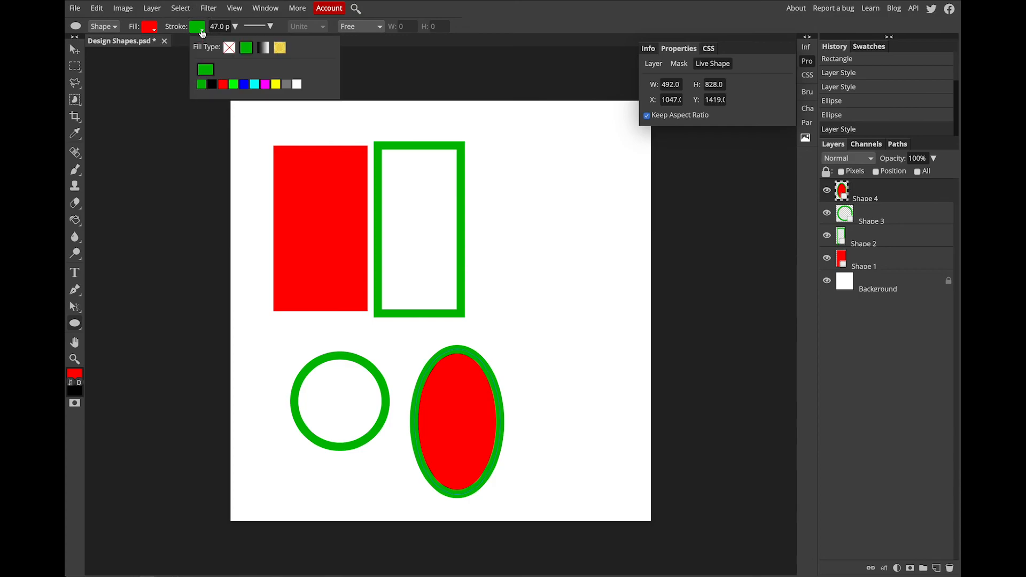
left_click(231, 50)
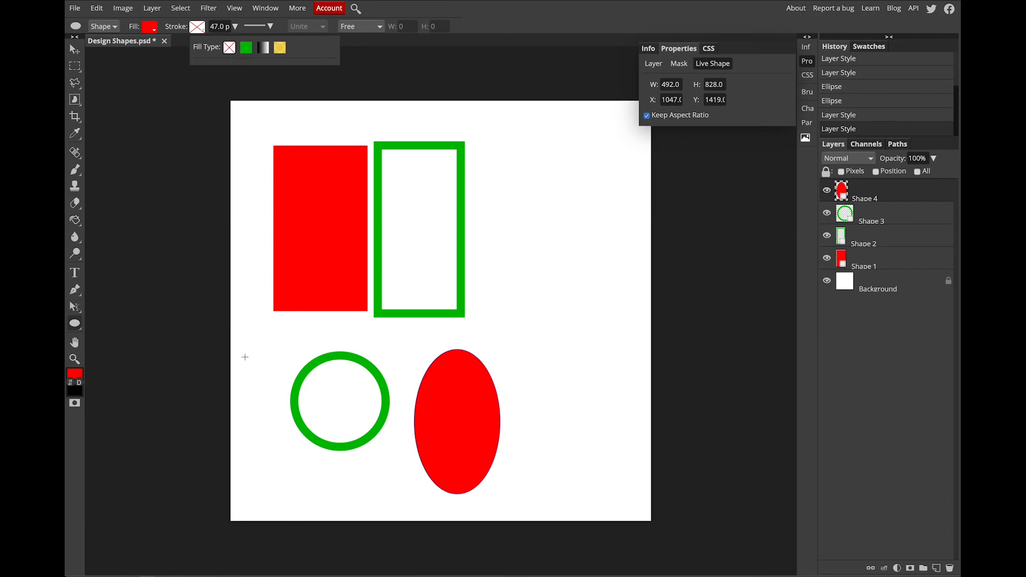
Resize the red ellipse with Free Transform to a rounder shape of about 690 × 756 px.
left_click(74, 50)
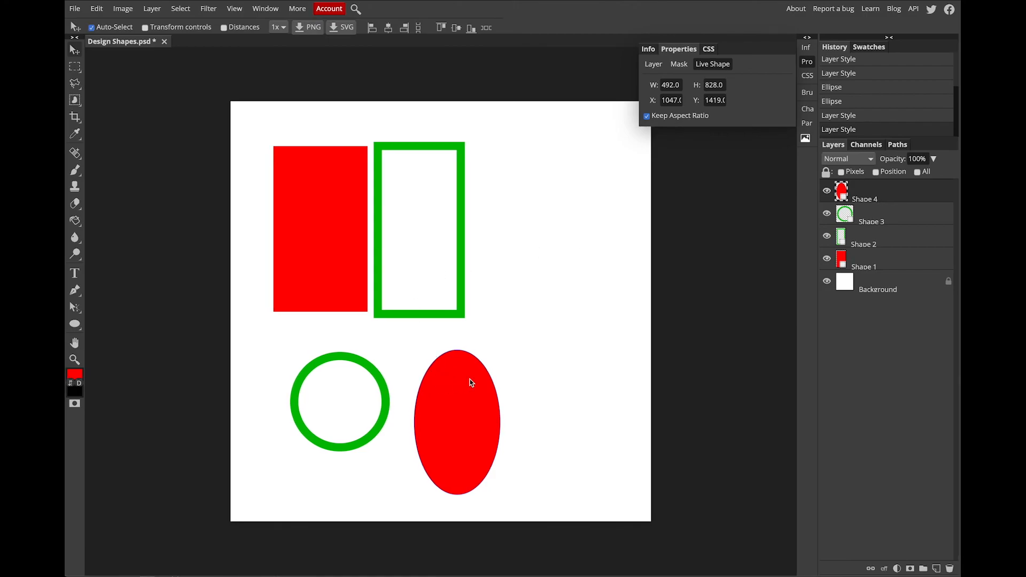
left_click(98, 8)
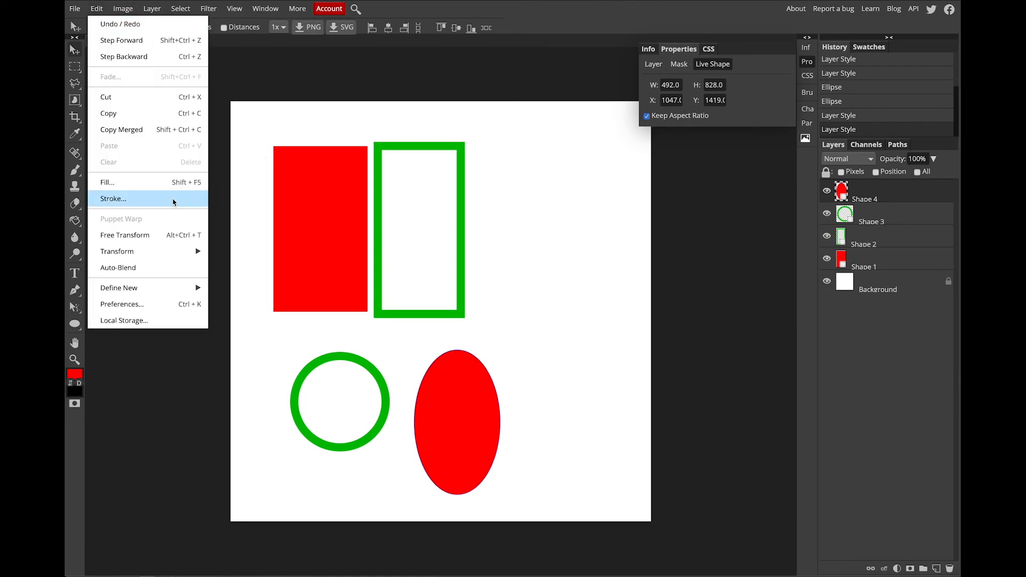
mouse_move(143, 250)
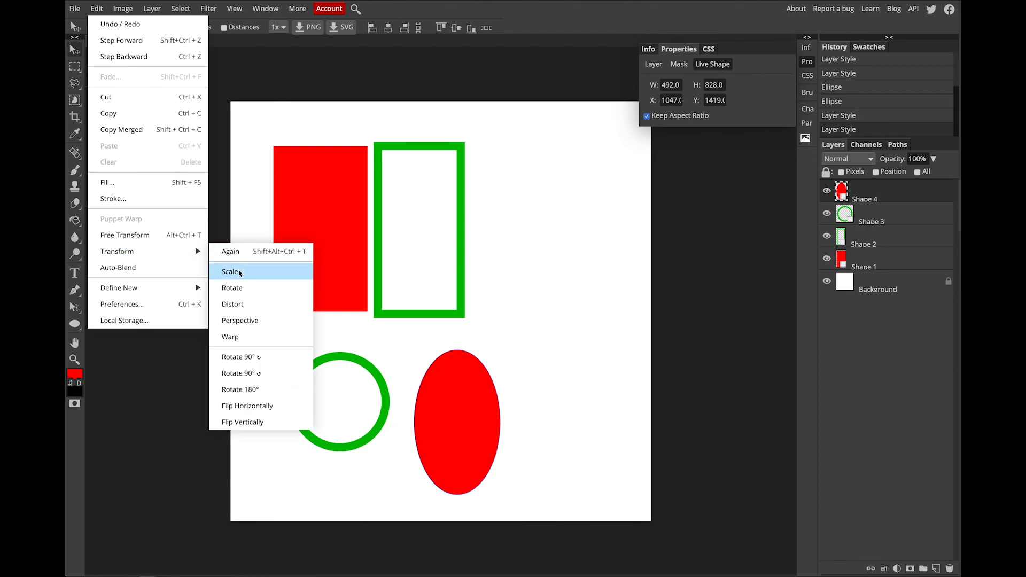
left_click(147, 236)
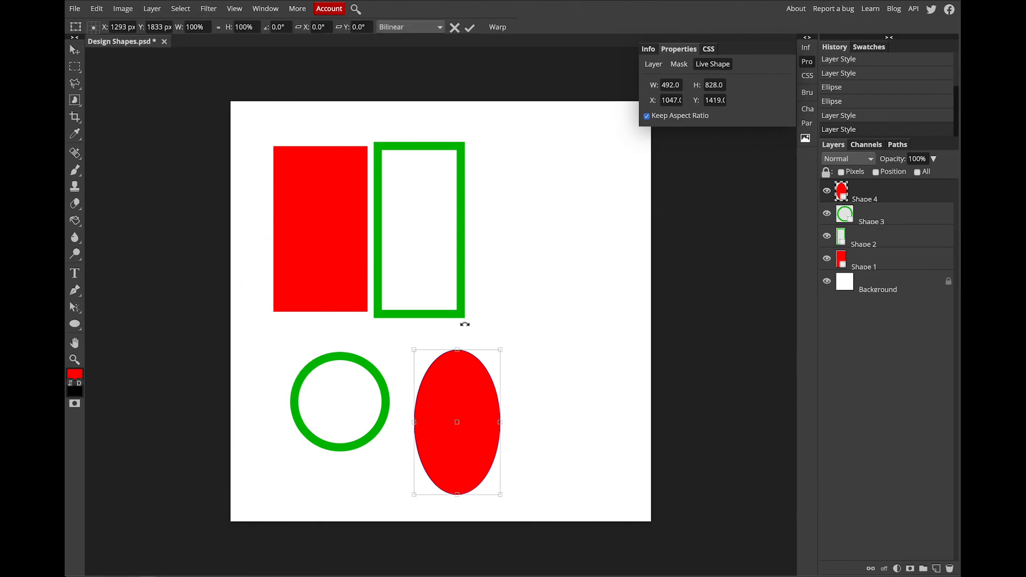
left_click_drag(499, 350, 536, 359)
key("Return")
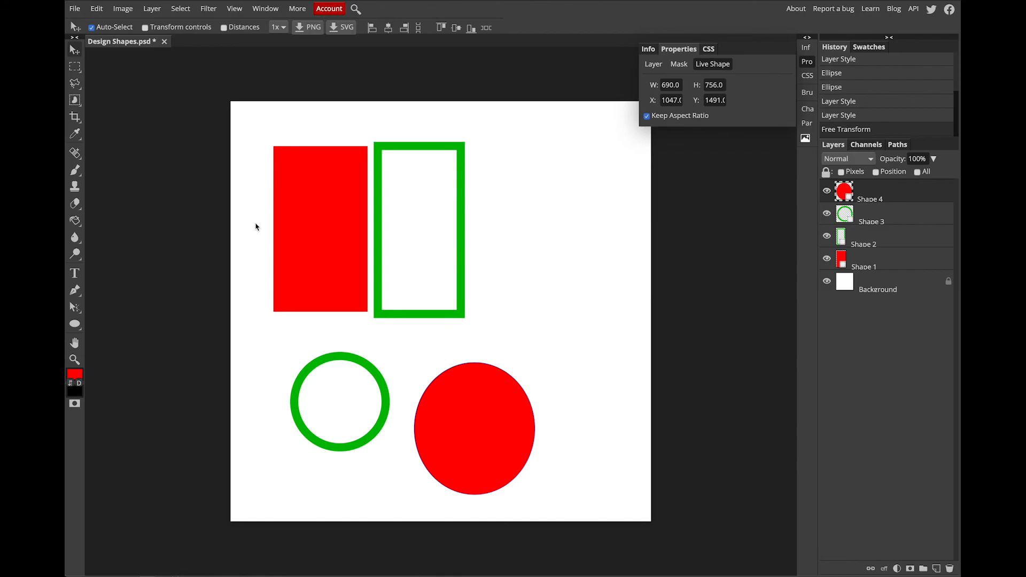
Make an elliptical selection inside the right half of the red ellipse and try to delete that area.
left_click_drag(75, 66, 139, 86)
left_click_drag(454, 397, 525, 460)
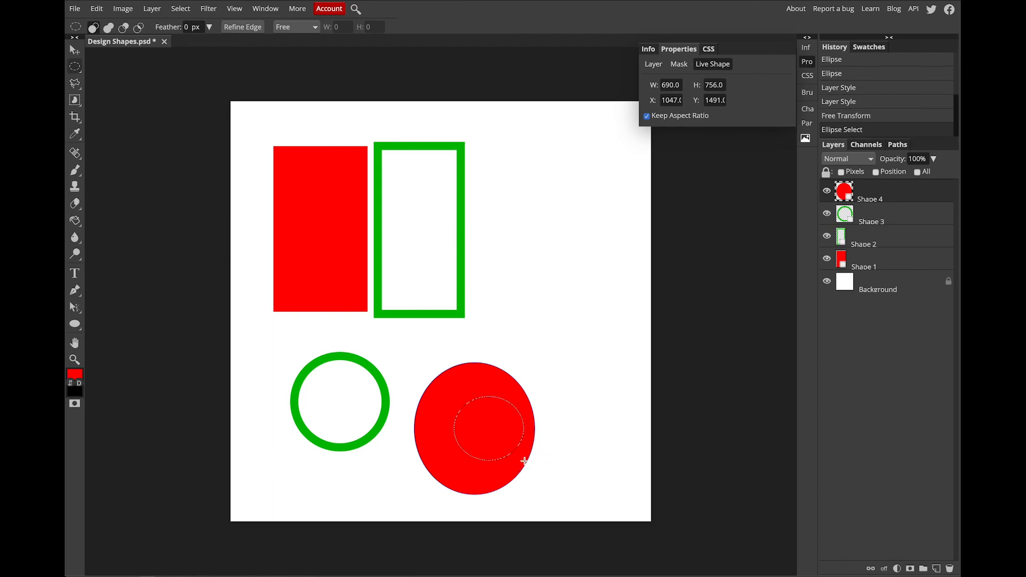
key("Delete")
Rasterize the red ellipse's layer and clear the selected area to cut a hole in it.
right_click(877, 197)
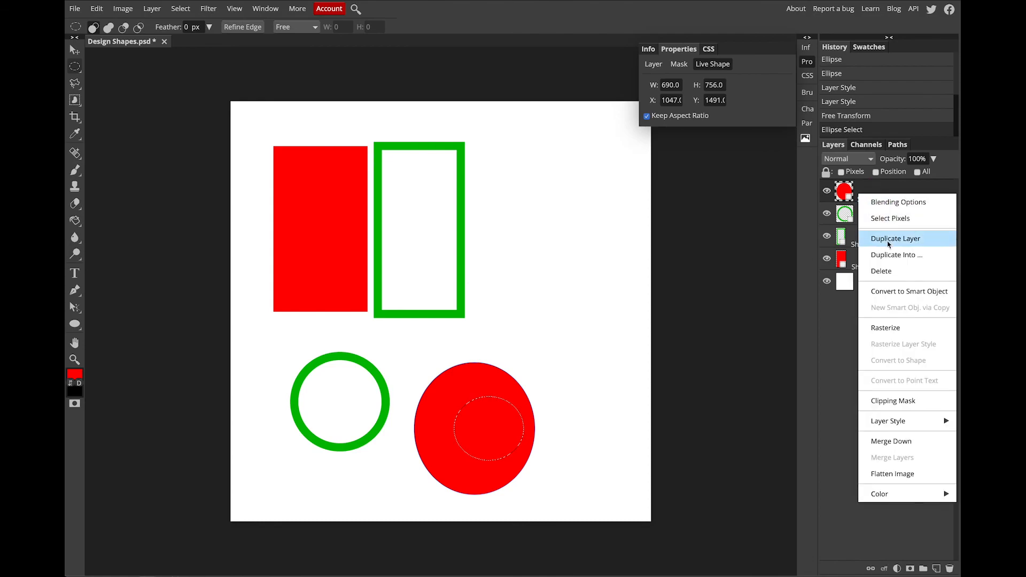
left_click(881, 330)
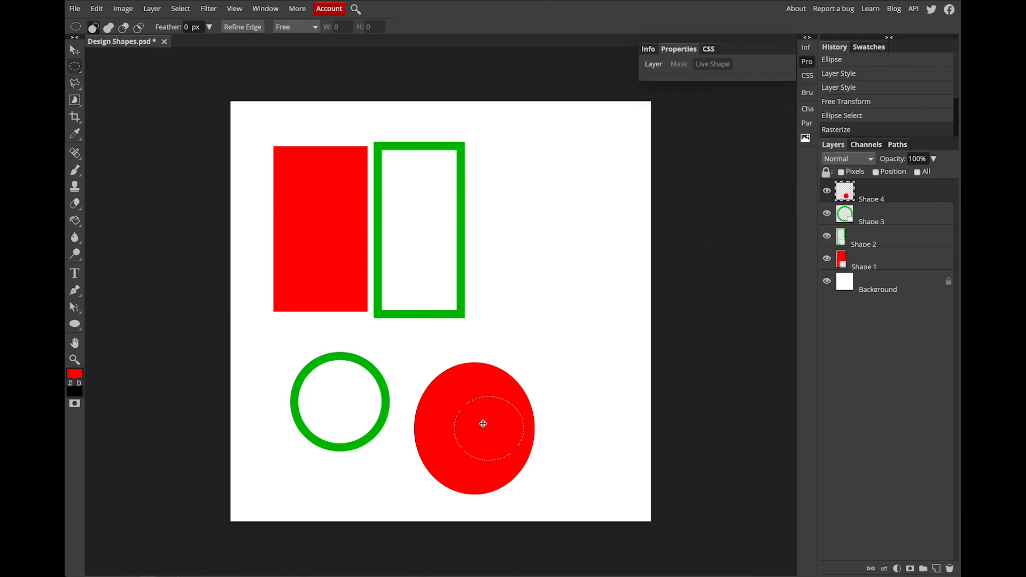
key("Delete")
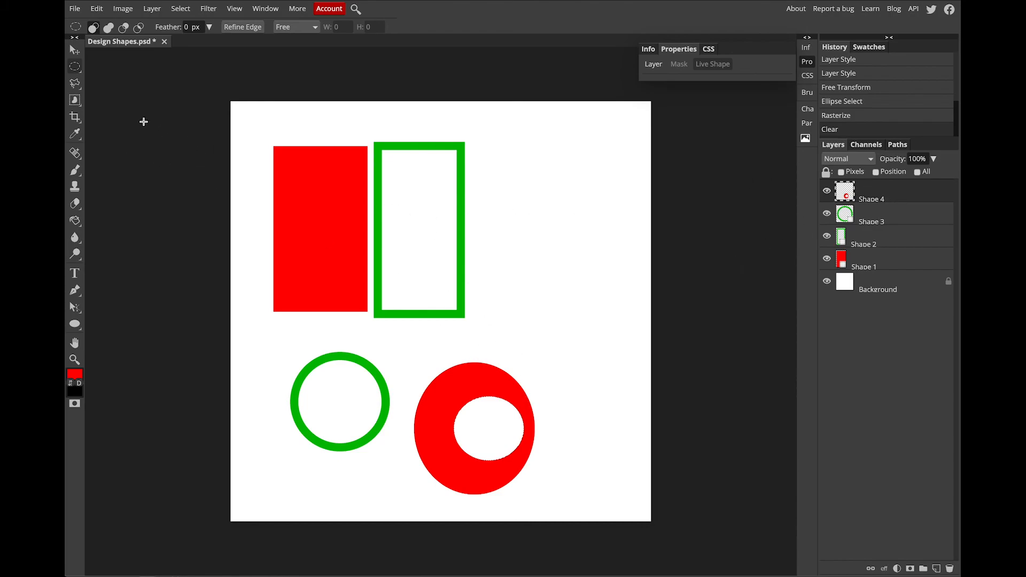
Make a roughly square rectangular selection in the canvas's upper-right area and fill it with red using the Paint Bucket.
left_click(75, 68)
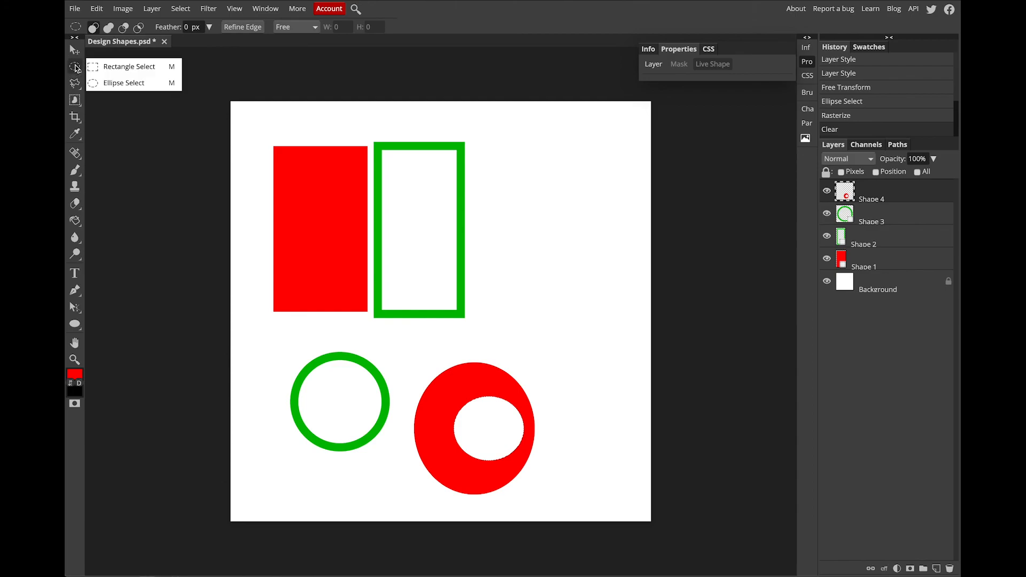
left_click(133, 71)
left_click_drag(518, 176, 610, 270)
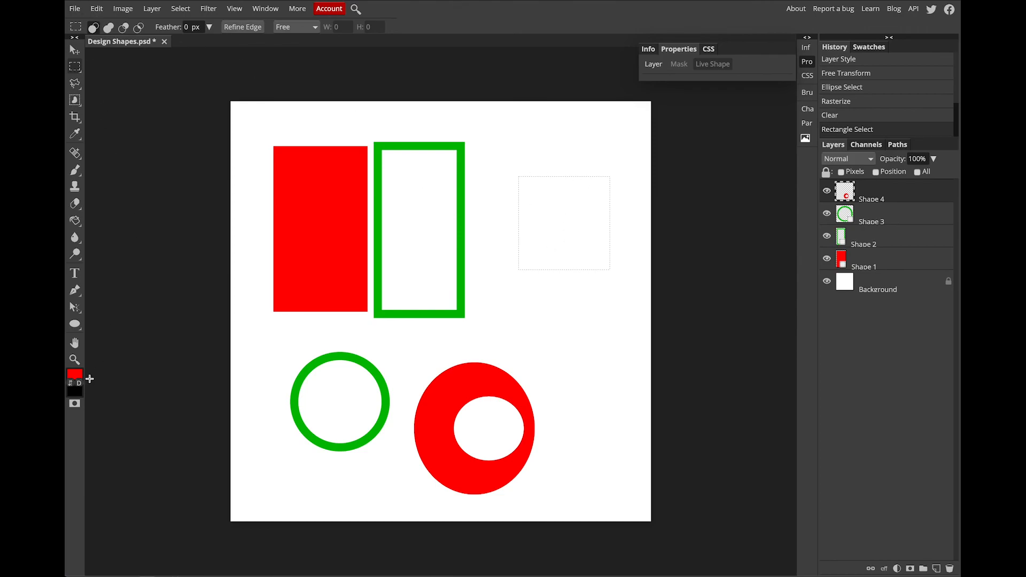
left_click(75, 222)
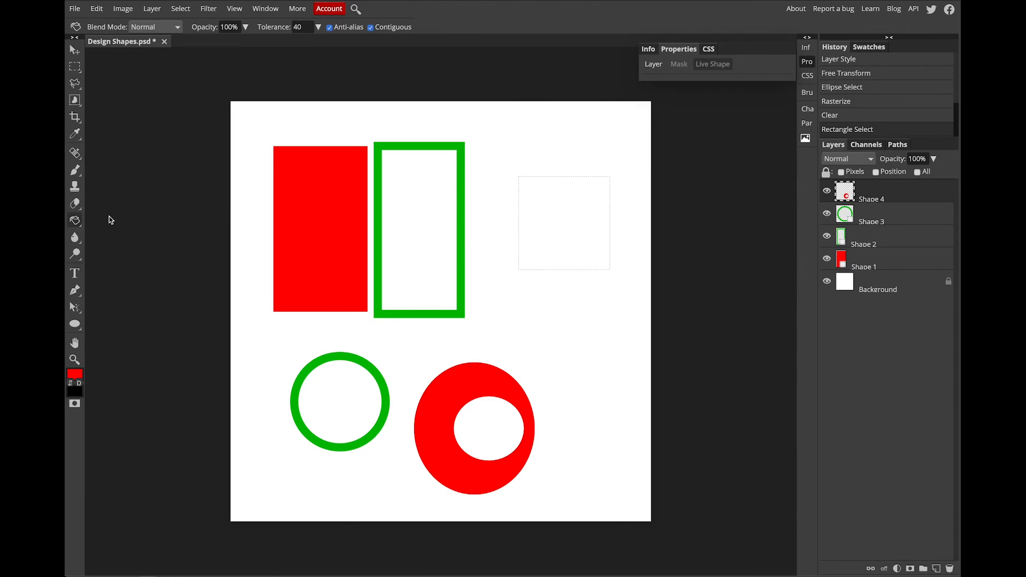
right_click(78, 222)
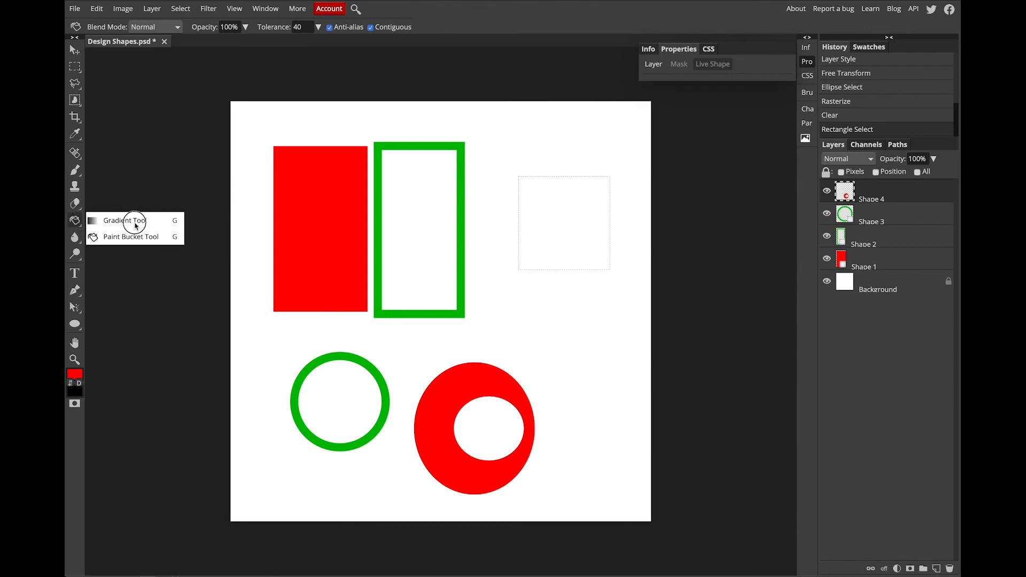
left_click(568, 224)
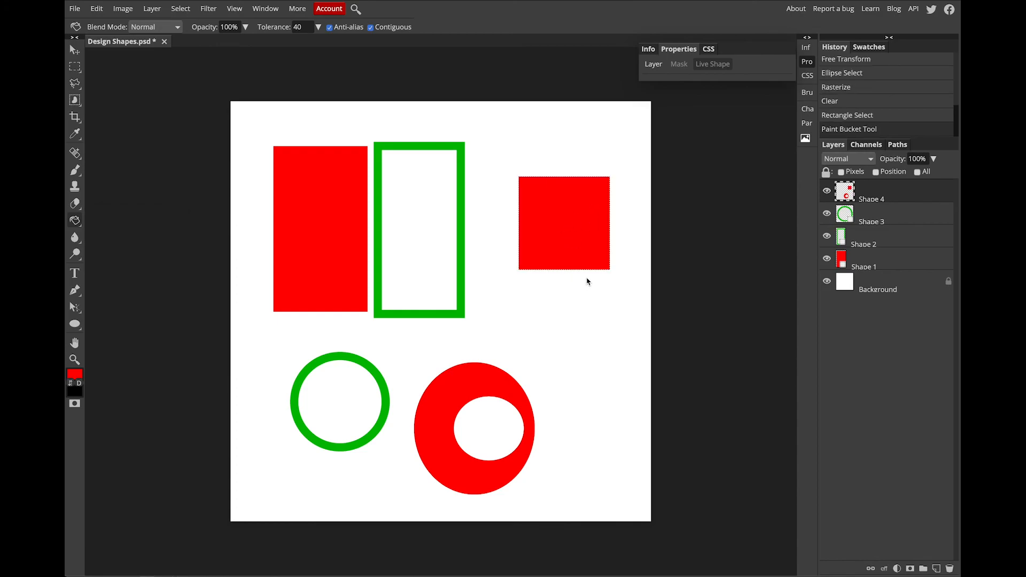
Try cutting a rectangular hole out of the red square's lower-right area, and undo the cut.
left_click(76, 68)
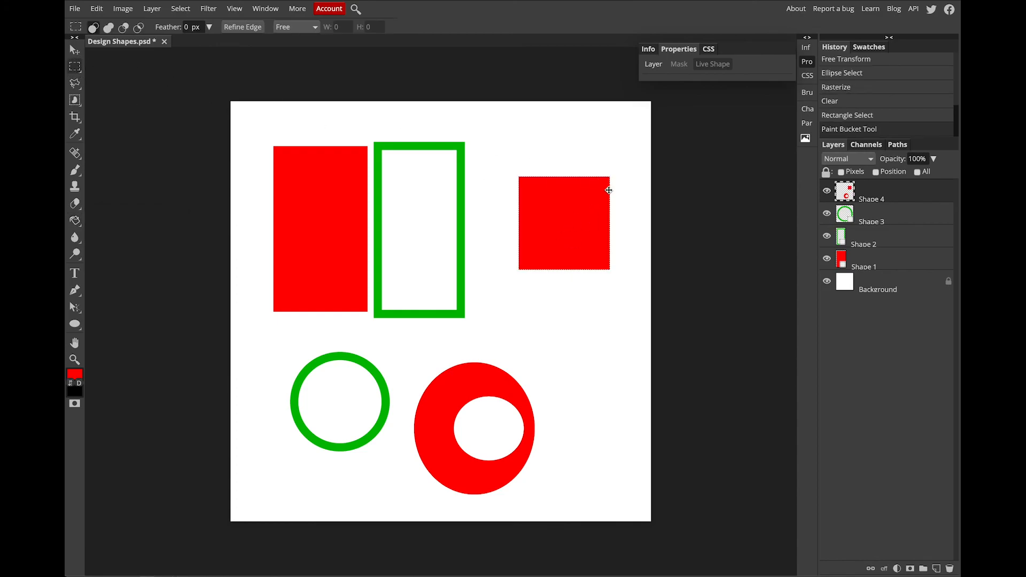
left_click(550, 211)
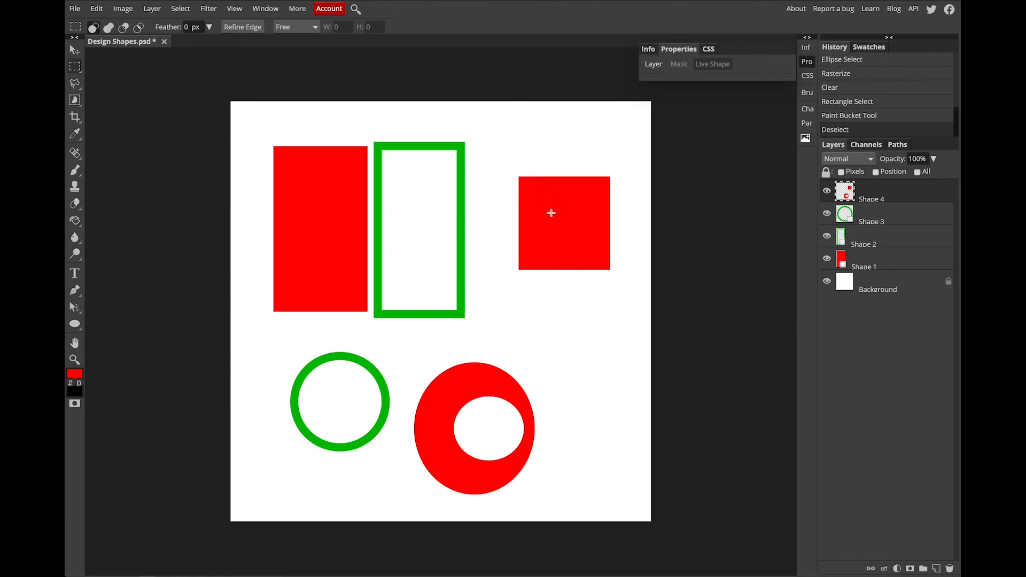
left_click_drag(543, 199, 606, 262)
key("Delete")
left_click(564, 146)
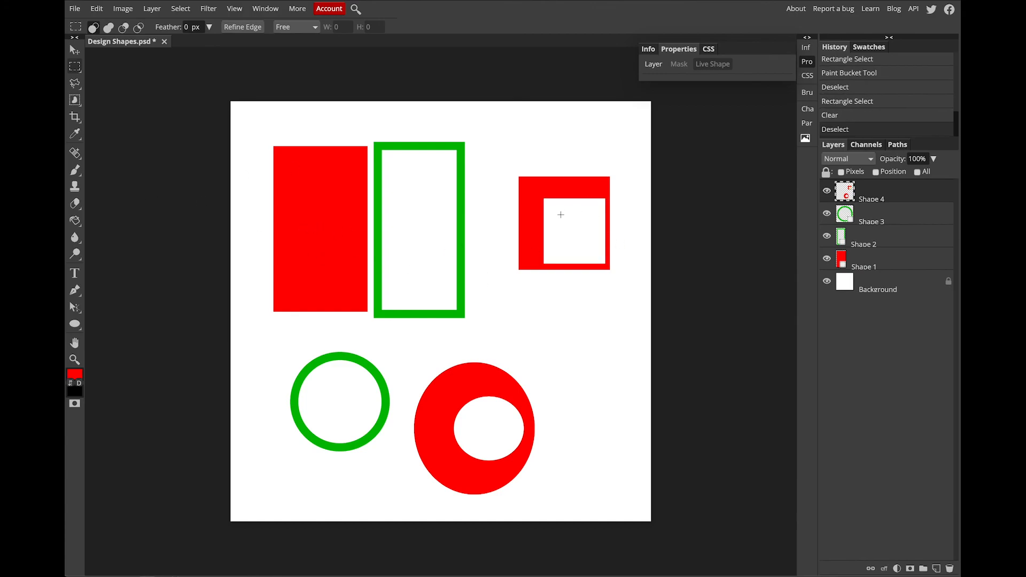
key("ctrl+z")
key("ctrl+z")
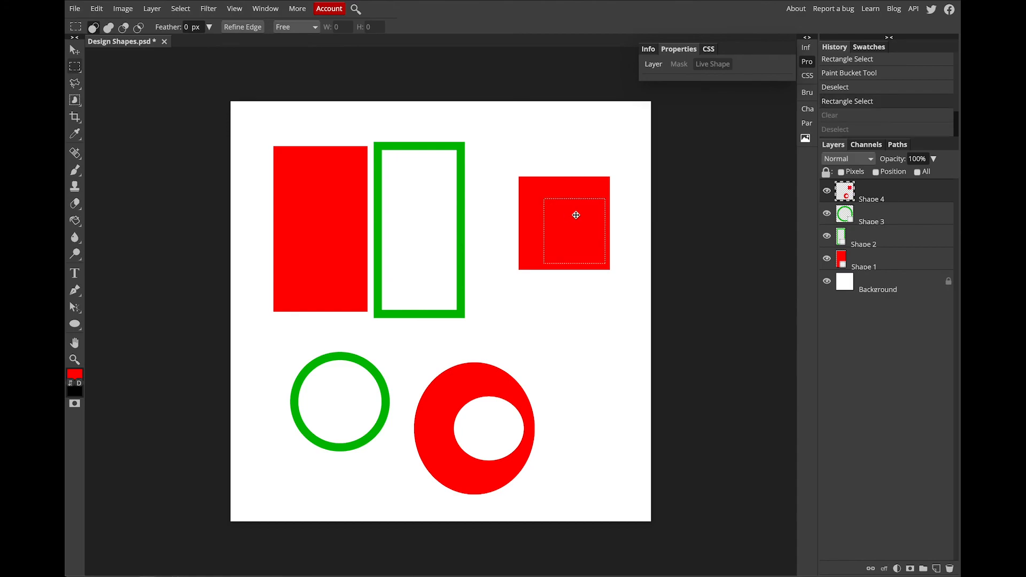
Cut a circular hole in the upper-left part of the red square with an elliptical selection, and deselect.
right_click(75, 67)
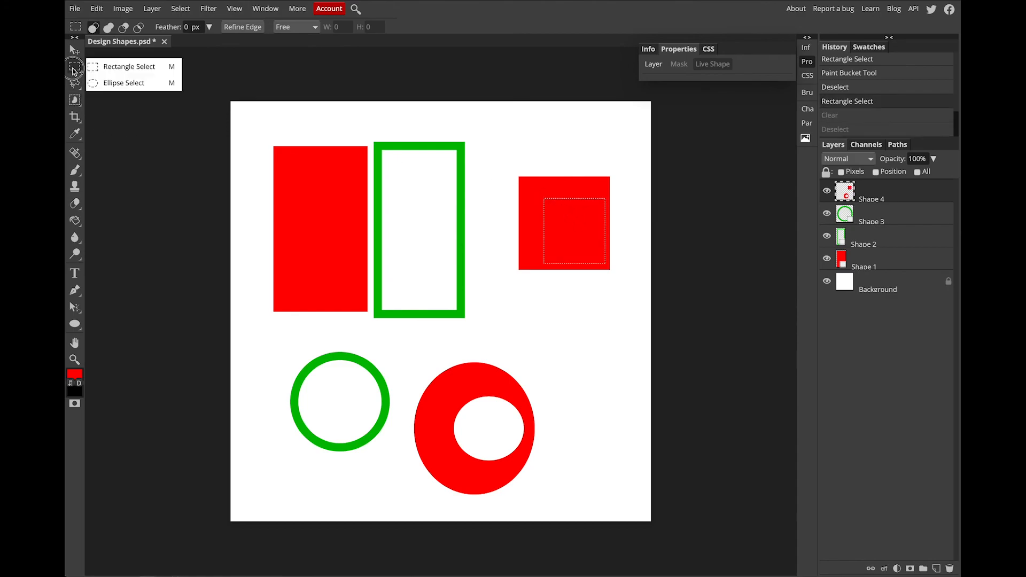
left_click(118, 83)
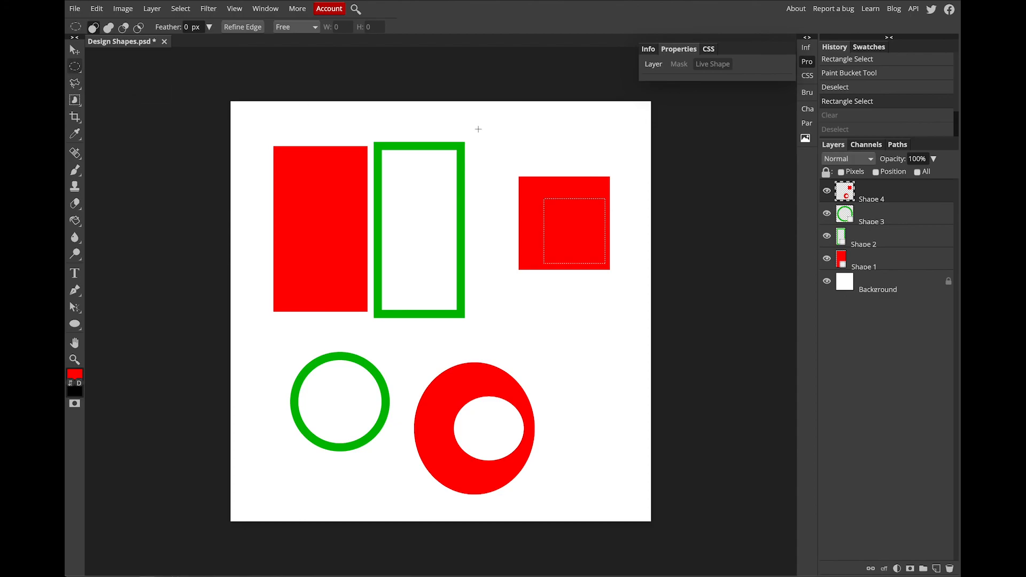
left_click(533, 191)
left_click_drag(532, 189, 584, 240)
key("Delete")
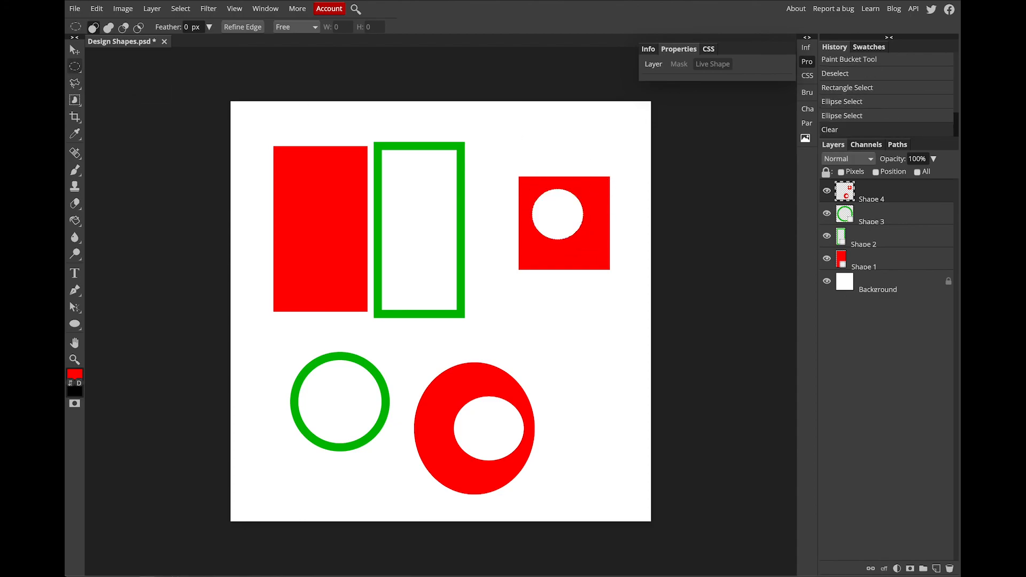
left_click(546, 162)
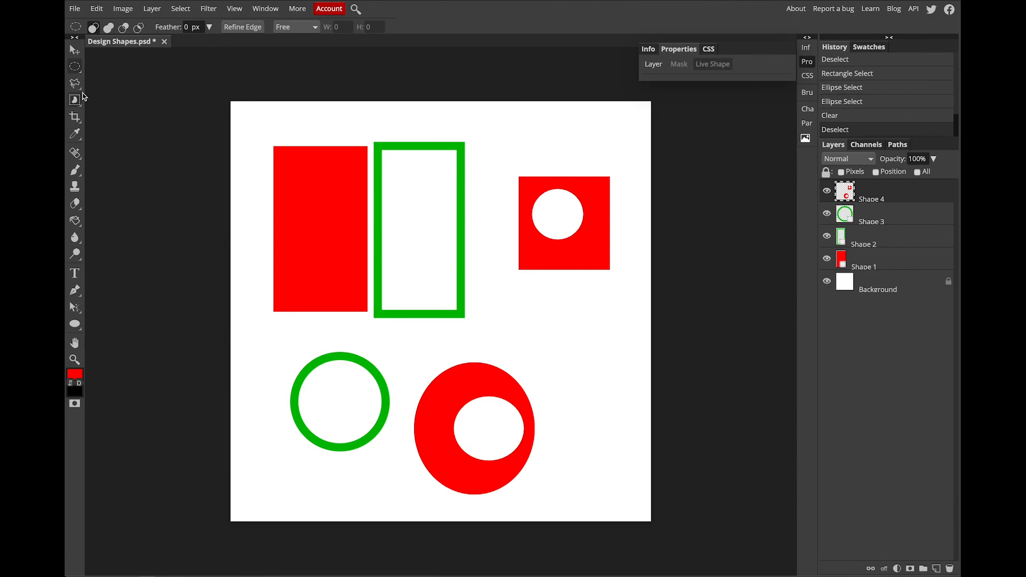
Make a narrow vertical rectangular selection across the red square, to the right of its circular hole.
left_click(76, 67)
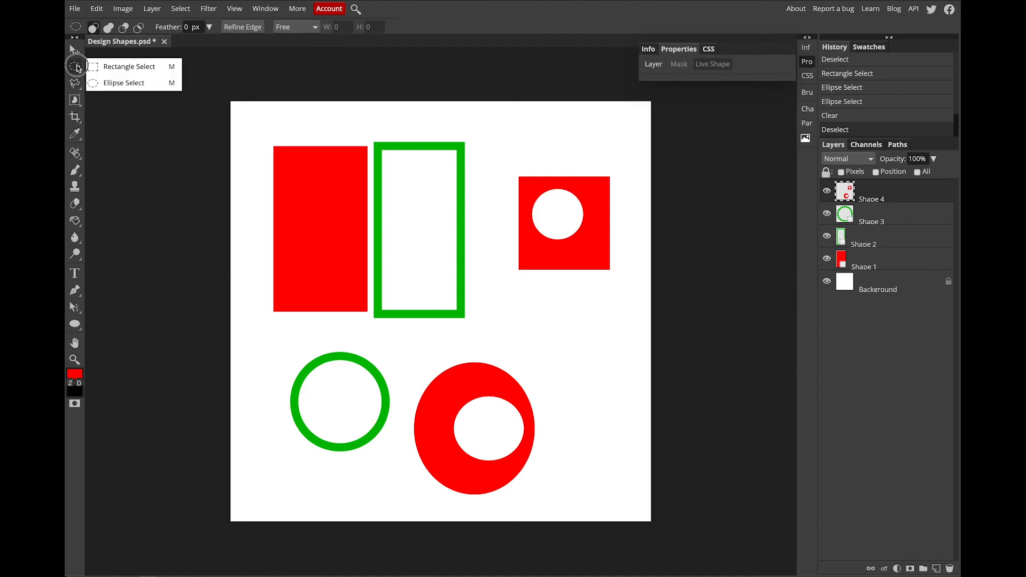
left_click(123, 67)
left_click_drag(592, 167, 596, 281)
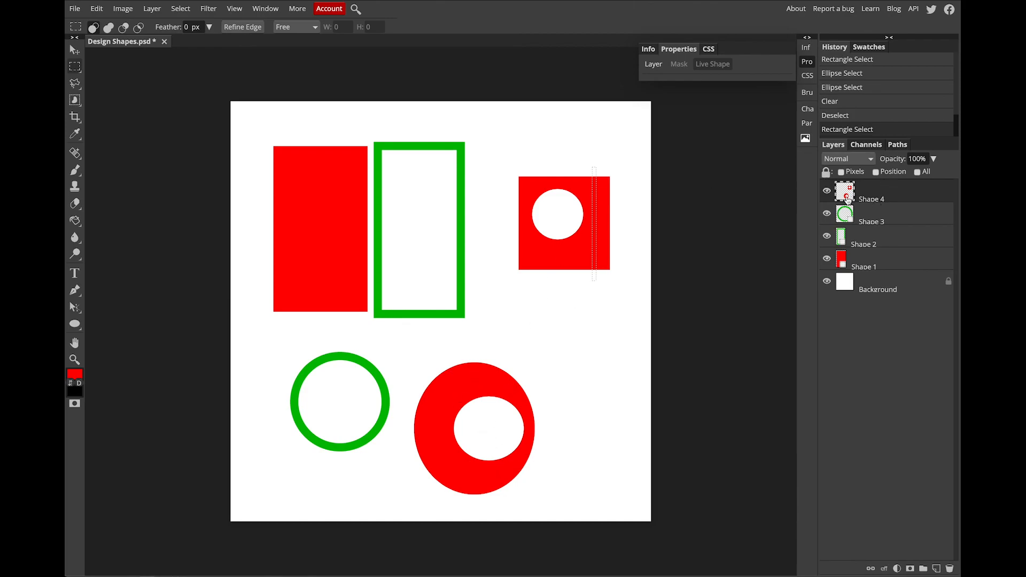
Add a new layer and fill an upright rectangular selection below the red square with red.
left_click(937, 569)
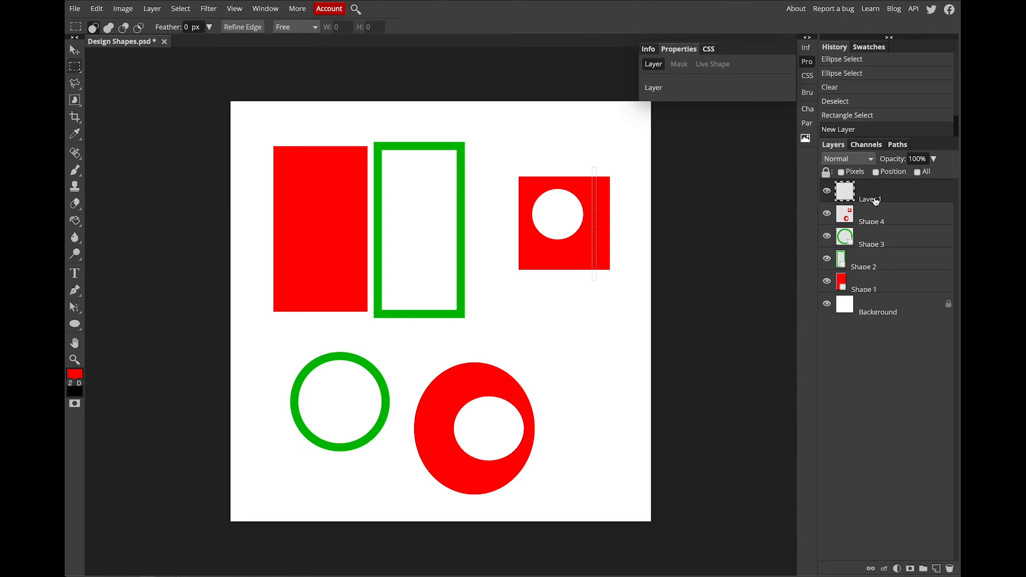
left_click_drag(547, 307, 617, 399)
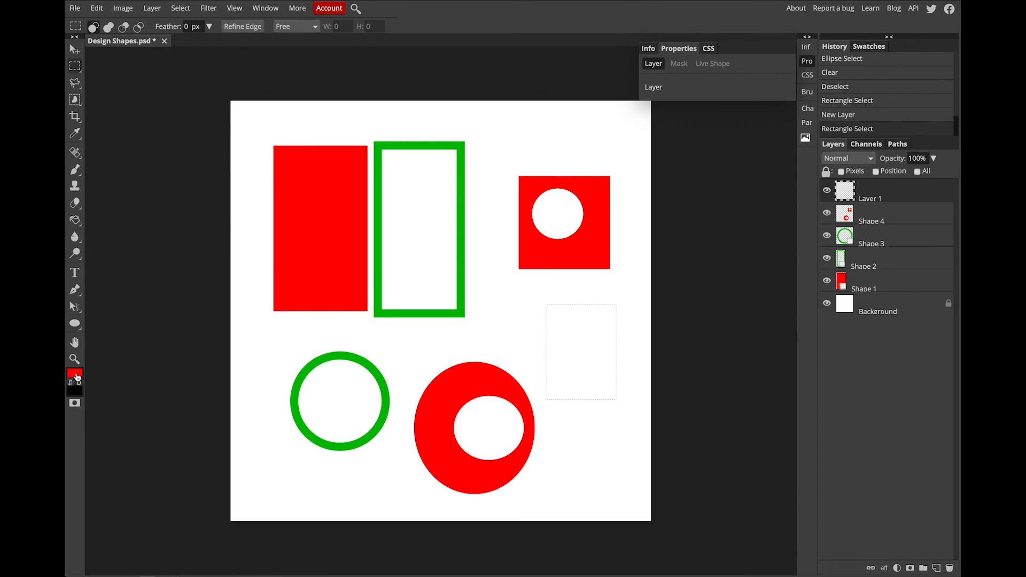
left_click(75, 221)
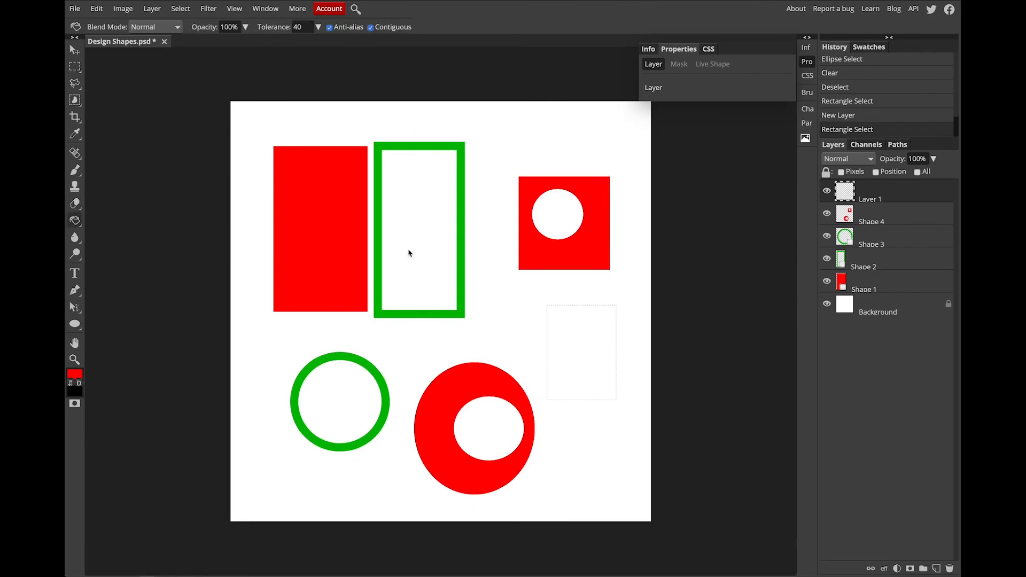
left_click(593, 348)
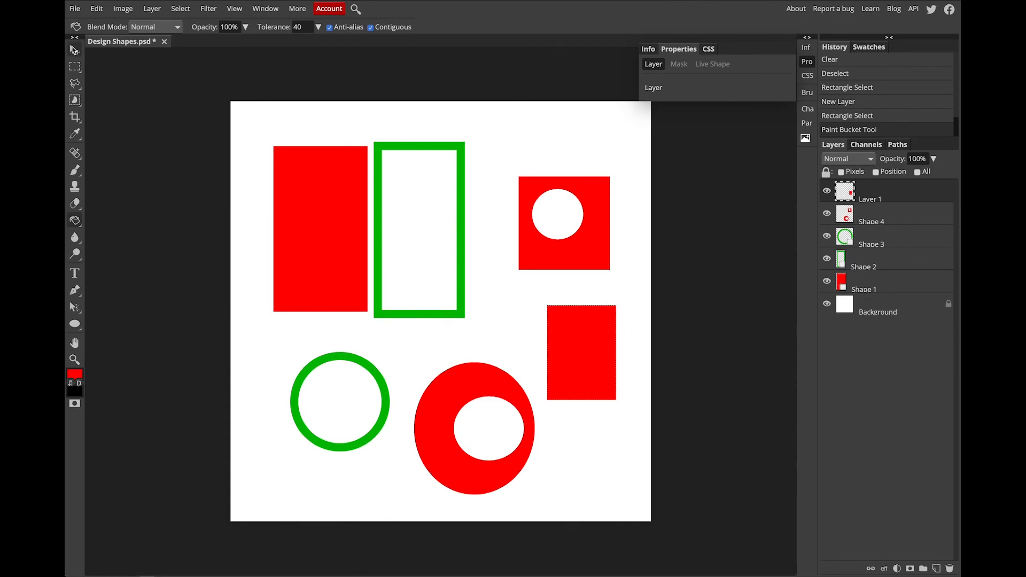
Clear the upper-left portion of the new red rectangle to leave a reversed L shape, and deselect.
left_click(74, 67)
left_click_drag(538, 293, 604, 370)
key("Delete")
left_click(632, 325)
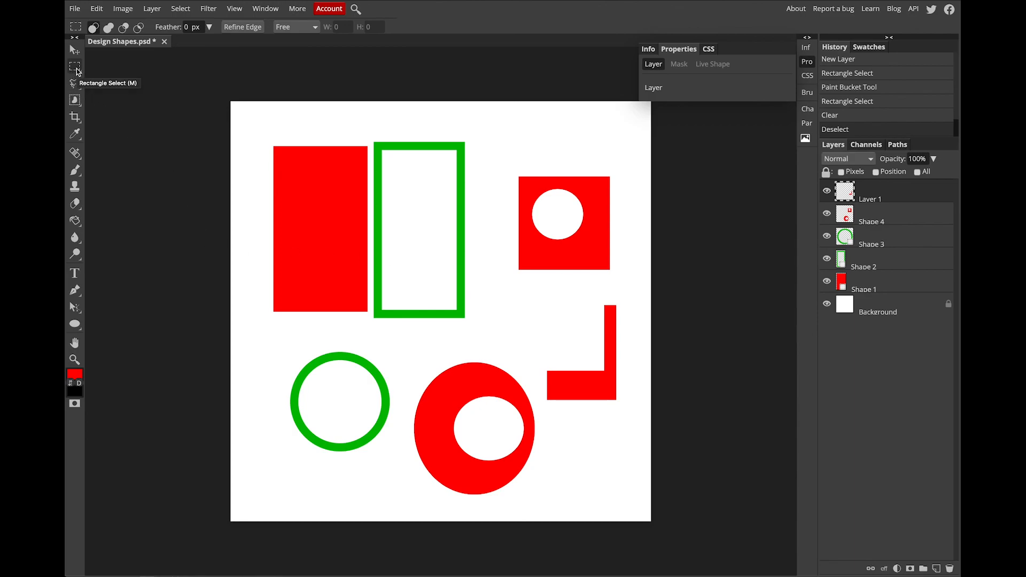
Make a circular selection overlapping the red ellipse and the reversed L shape, and add a new layer for it.
right_click(76, 67)
left_click(117, 84)
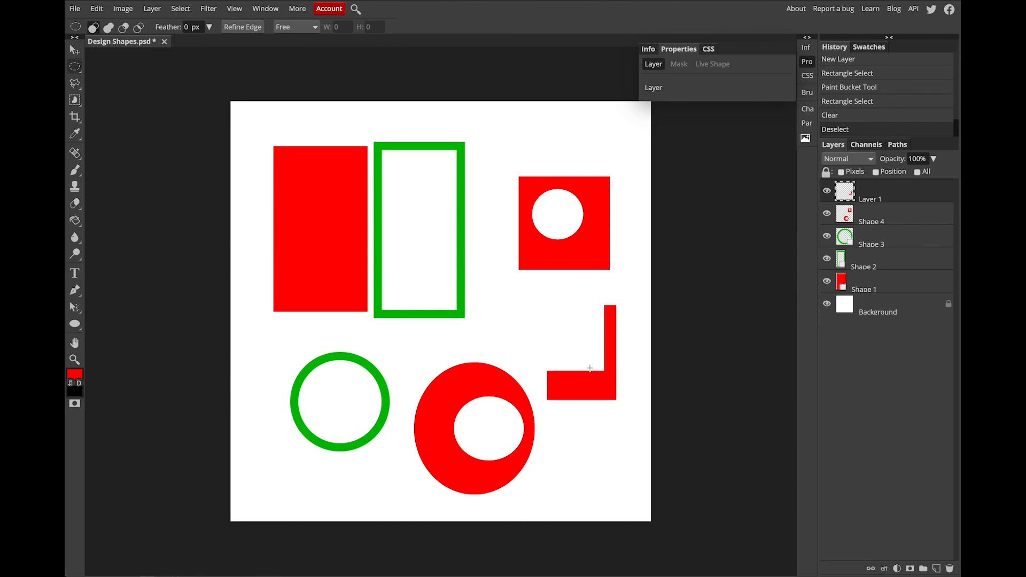
left_click_drag(469, 331, 579, 441)
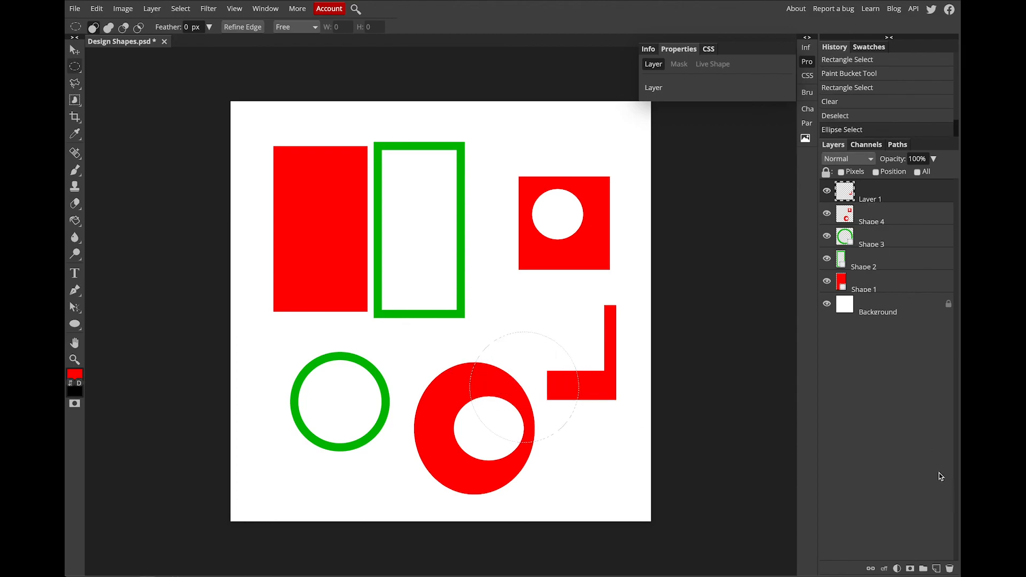
left_click(936, 568)
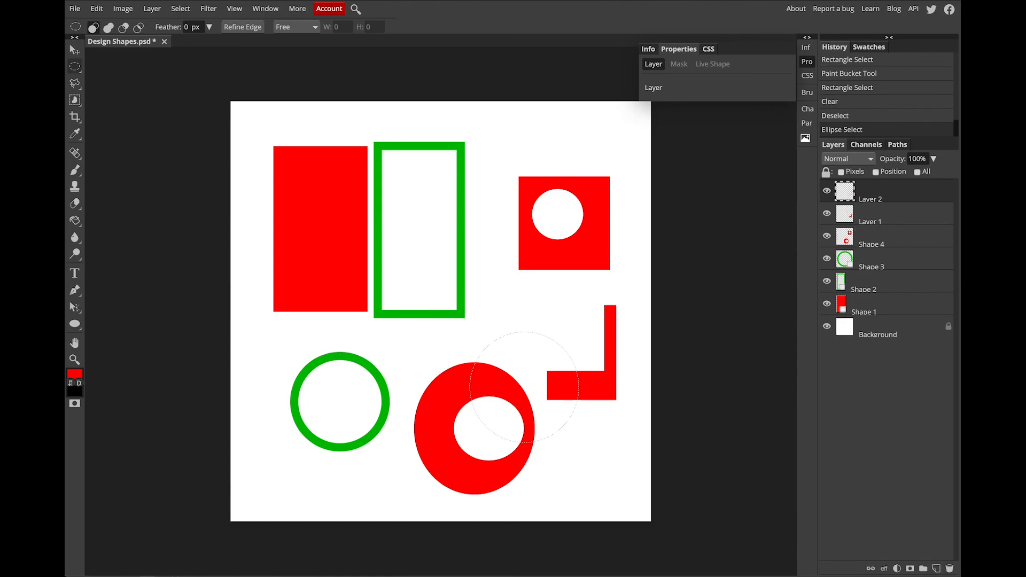
Fill the circular selection with red using the Paint Bucket, and undo the fill.
left_click(74, 220)
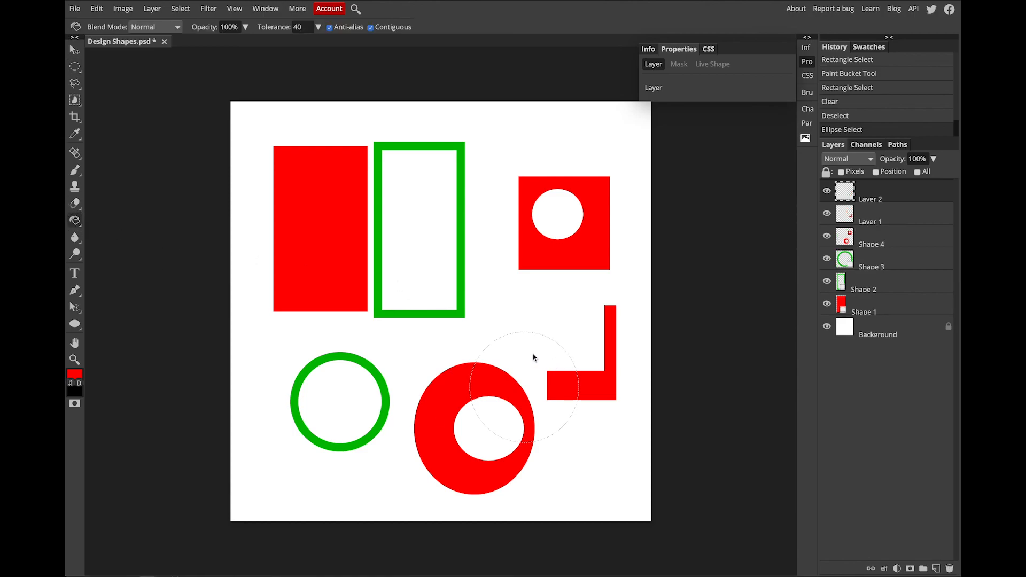
left_click(550, 348)
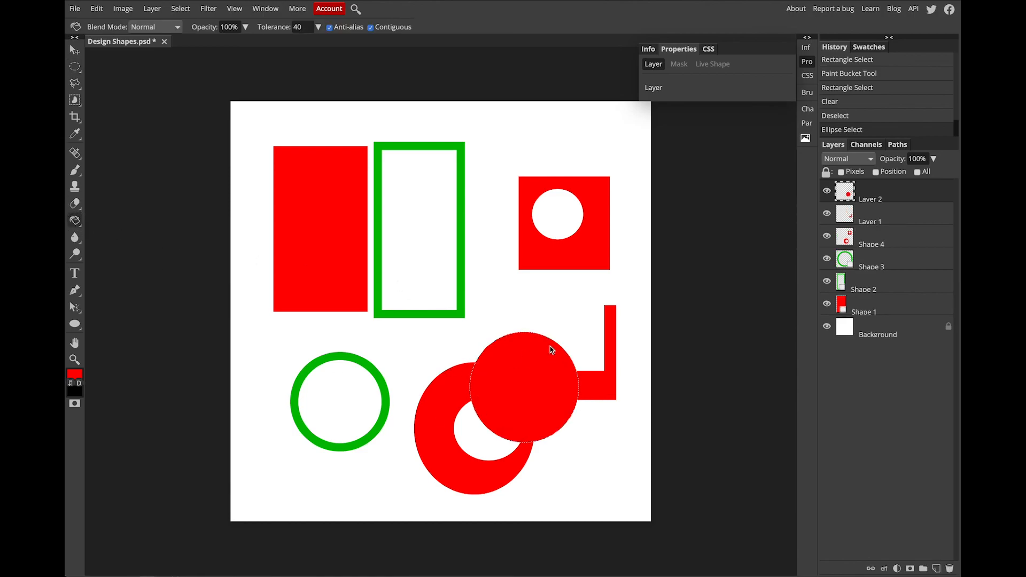
key("ctrl+z")
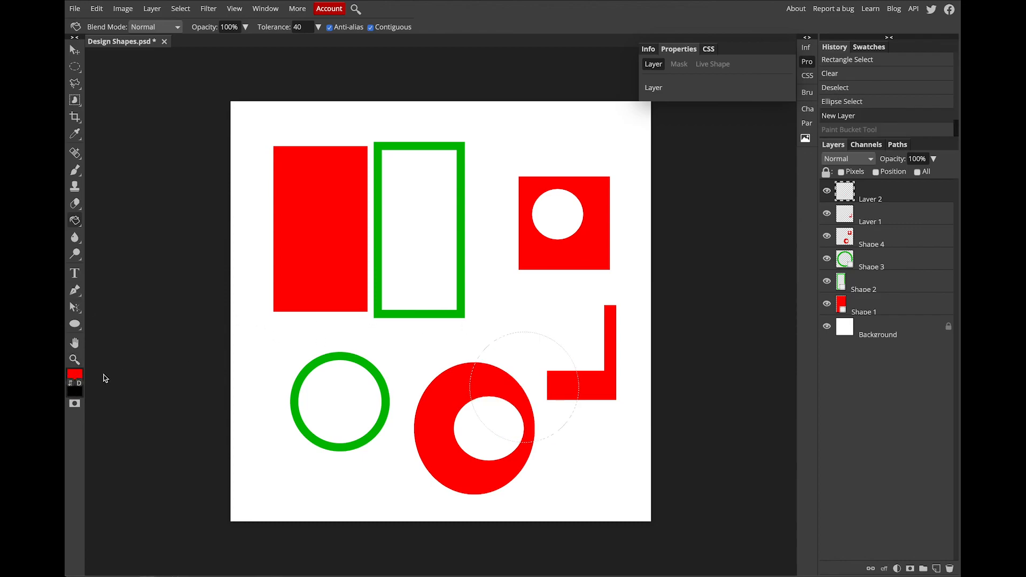
Set the foreground colour to white (ffffff) and fill the circular selection with it.
left_click(75, 374)
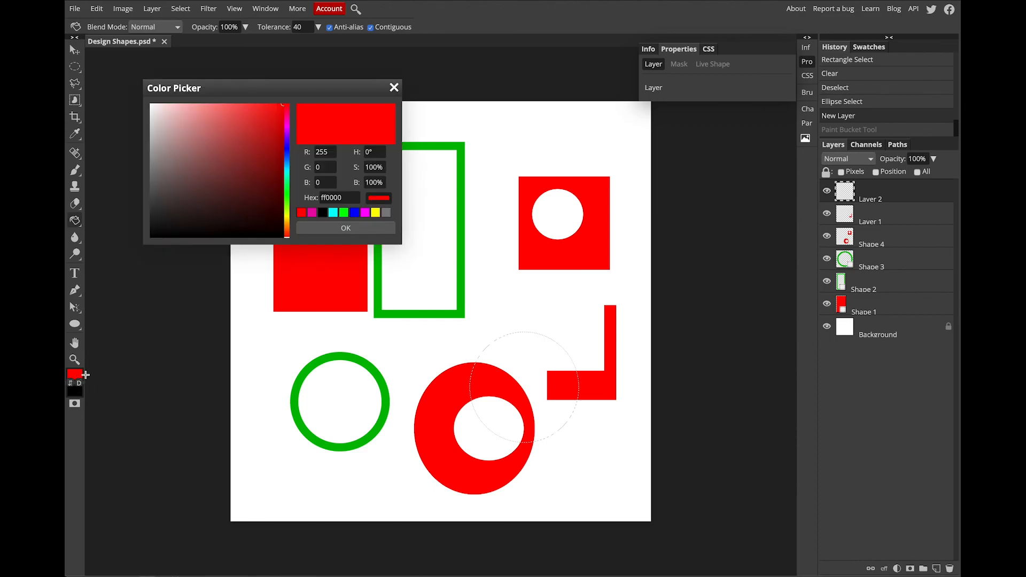
left_click(287, 188)
left_click(283, 141)
left_click_drag(283, 142, 282, 146)
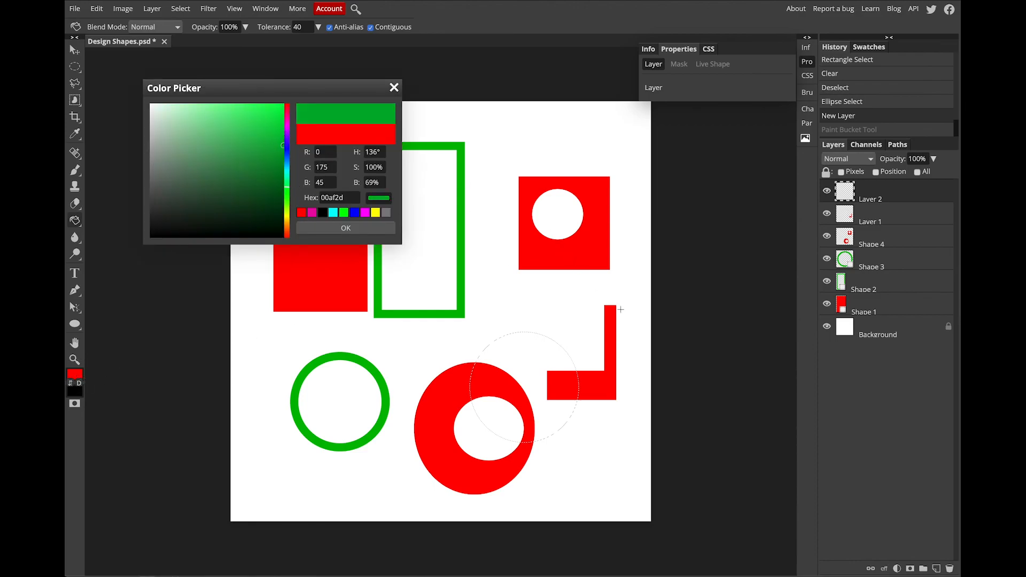
left_click(526, 356)
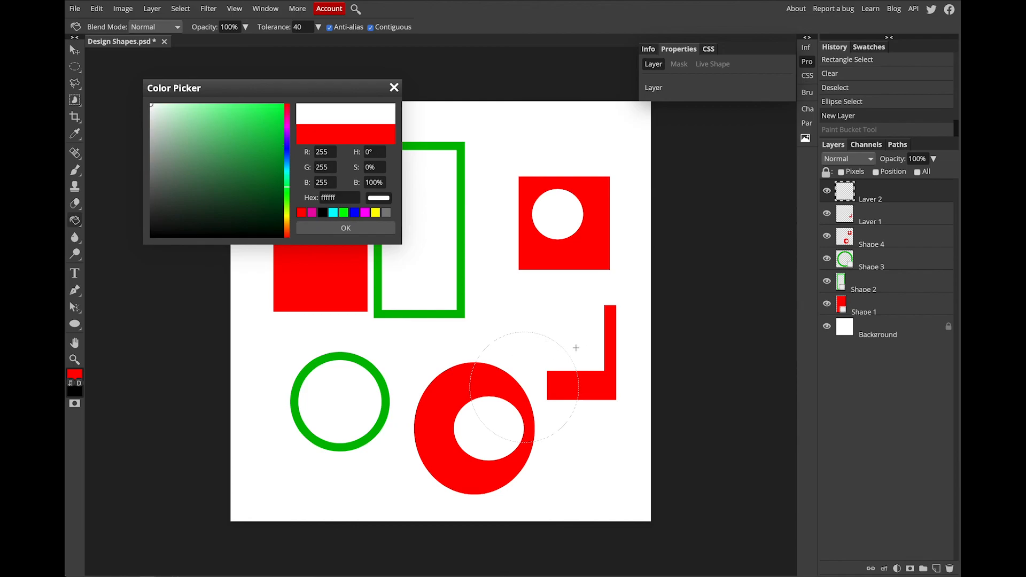
left_click(334, 229)
left_click(560, 372)
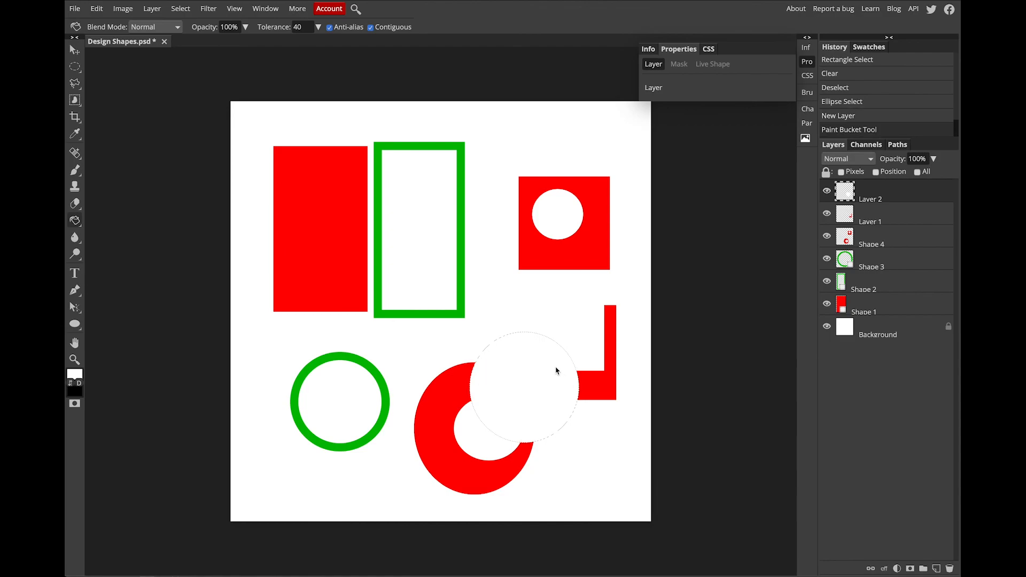
Set the foreground colour to green (009b28) and fill the circular selection with it.
left_click(76, 376)
left_click_drag(283, 151, 289, 159)
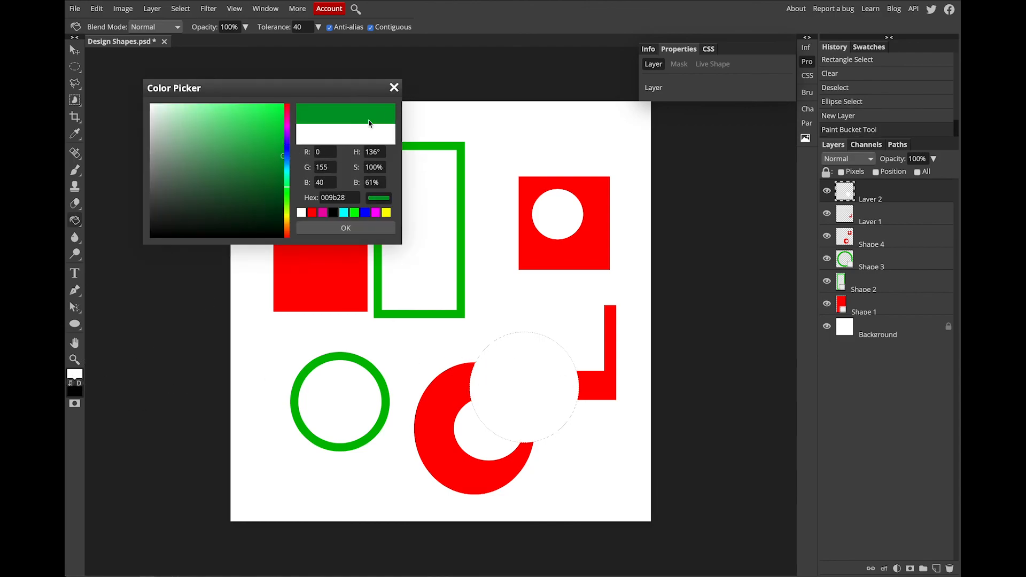
left_click(346, 228)
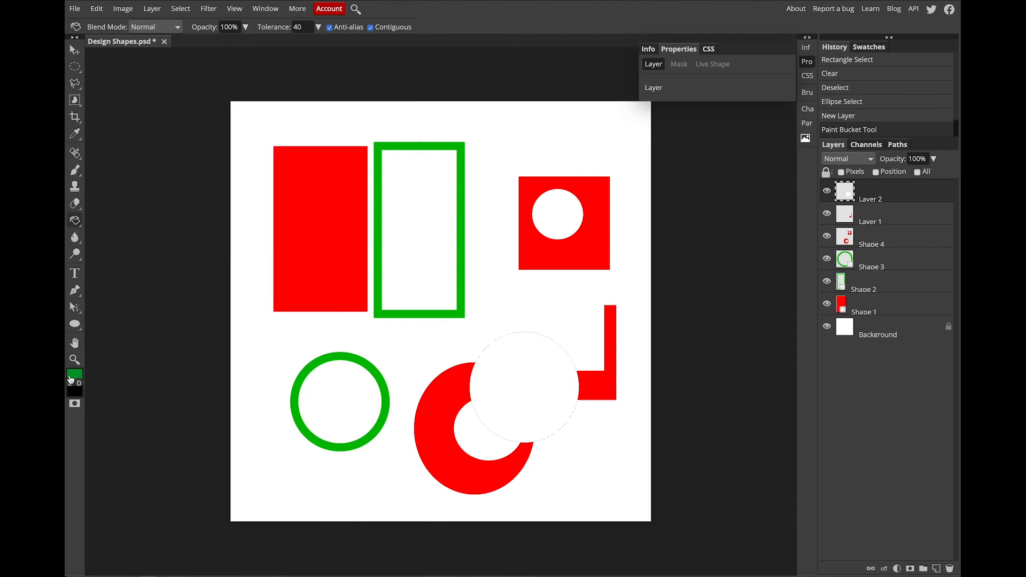
left_click(518, 375)
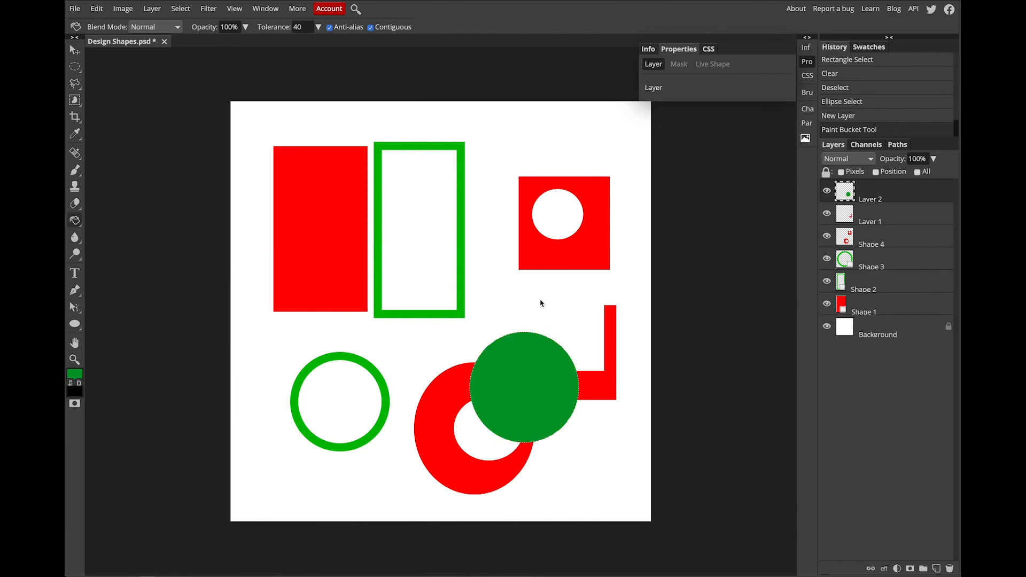
Cut an elliptical hole out of the middle of the green circle.
left_click(75, 67)
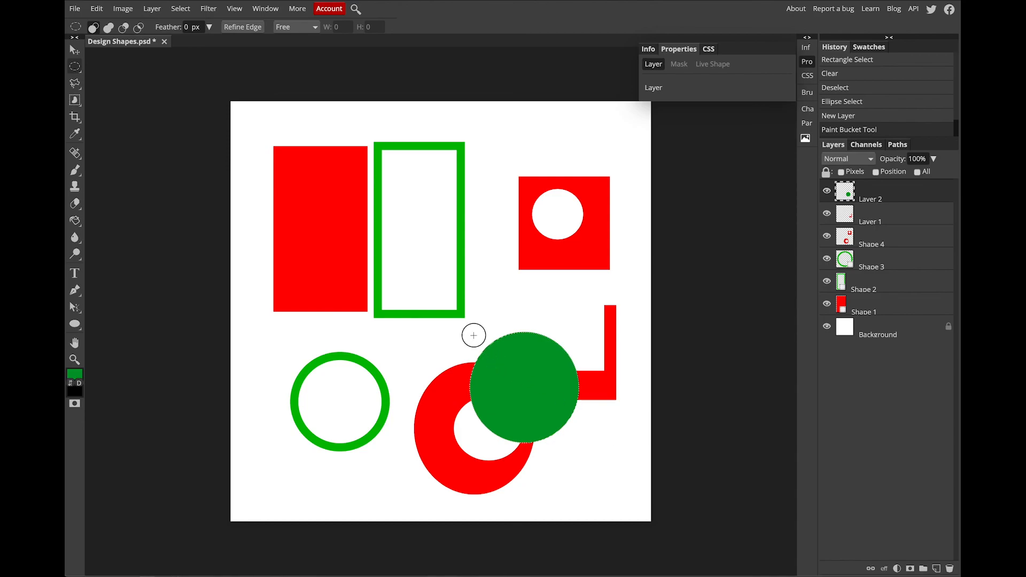
left_click_drag(490, 364, 545, 426)
key("Delete")
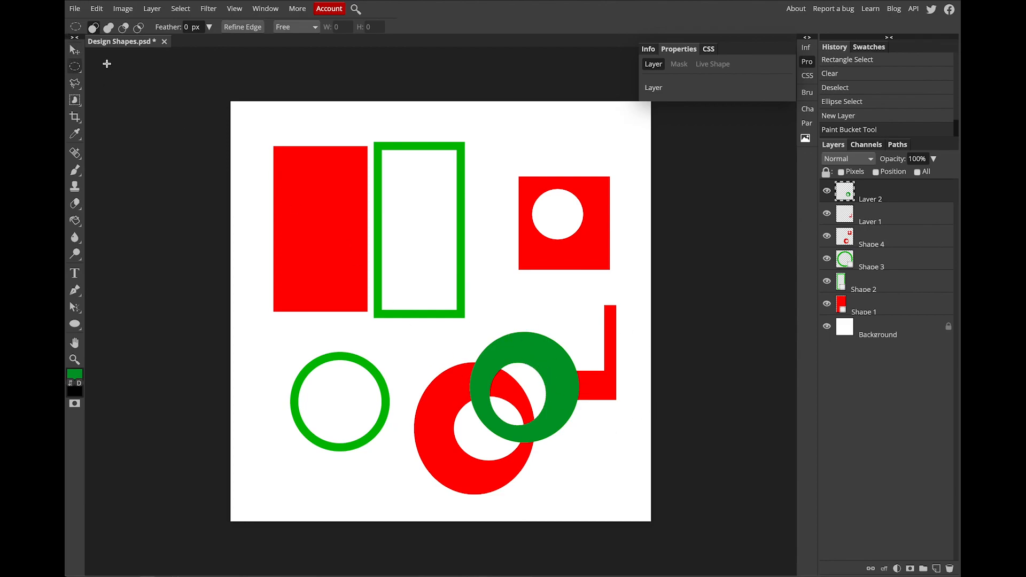
Move the green ring slightly toward the red L-shape and lower its layer's opacity to 62%.
left_click(74, 50)
mouse_move(545, 367)
left_mouse_down()
mouse_move(509, 293)
mouse_move(609, 464)
mouse_move(582, 339)
mouse_move(547, 360)
mouse_move(559, 374)
left_mouse_up()
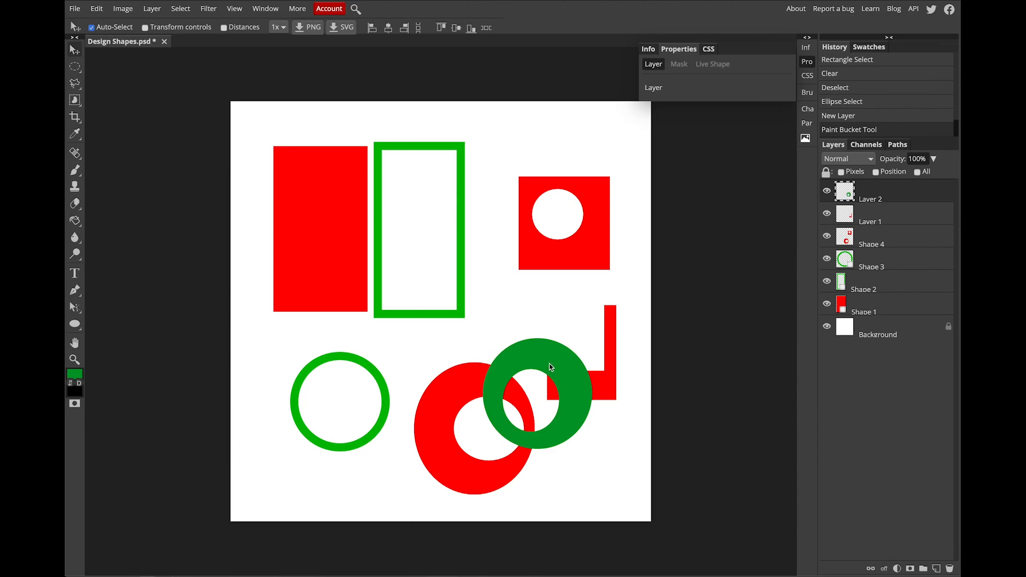
left_click_drag(550, 359, 550, 356)
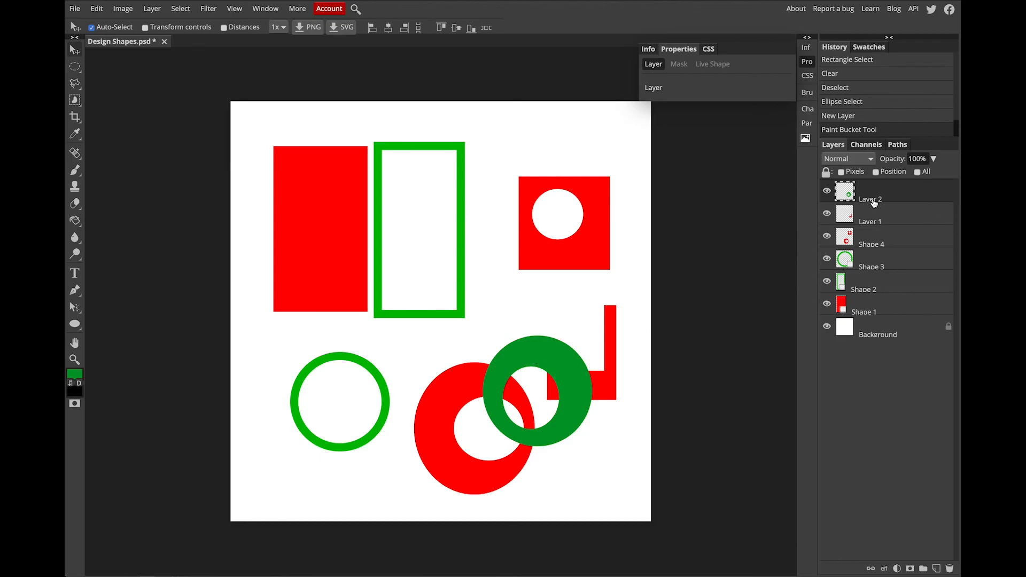
left_click(934, 160)
left_click_drag(936, 177, 915, 177)
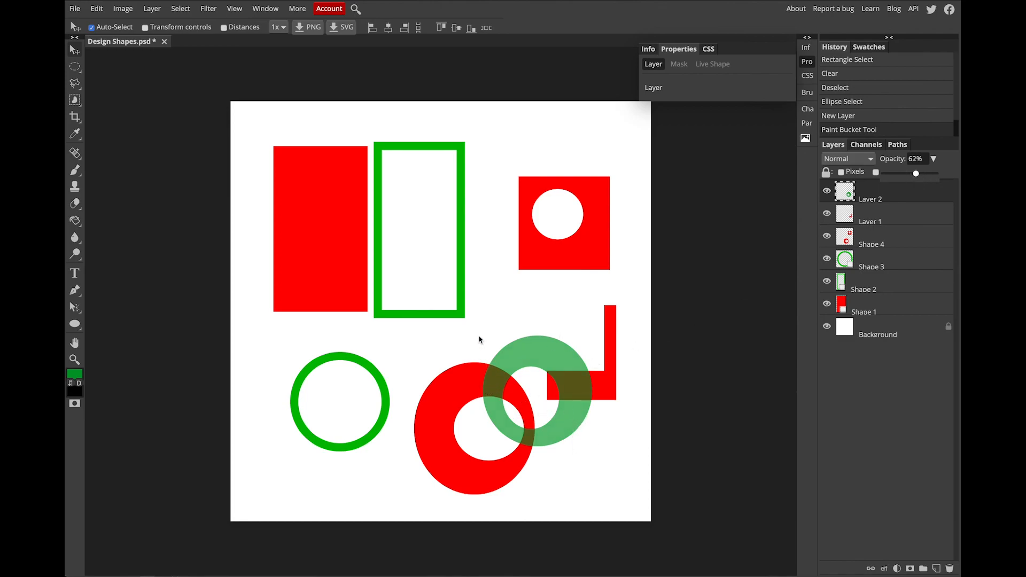
Outline a triangular selection over the red square using Polygonal Lasso Select.
left_click(75, 84)
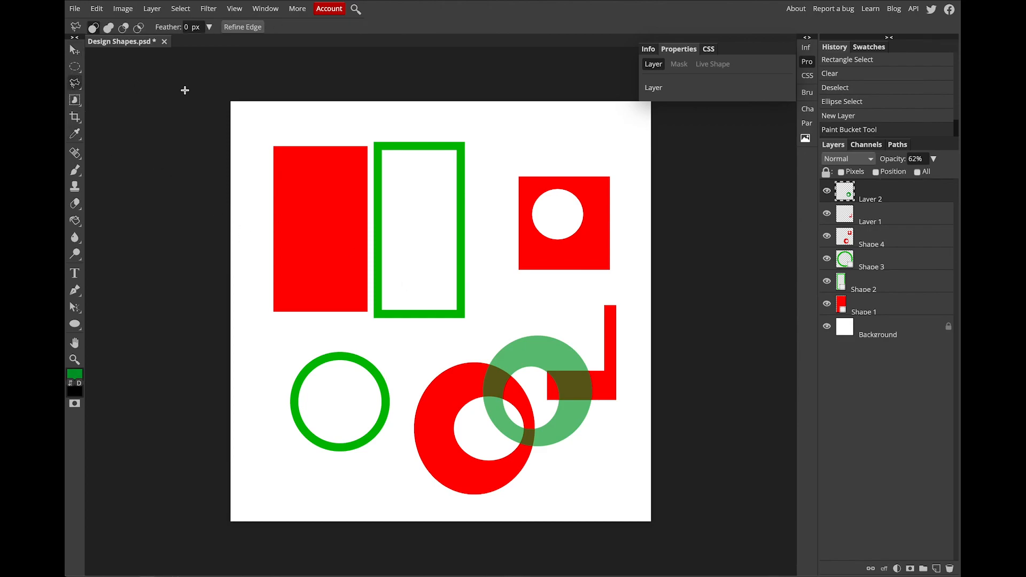
left_click(75, 87)
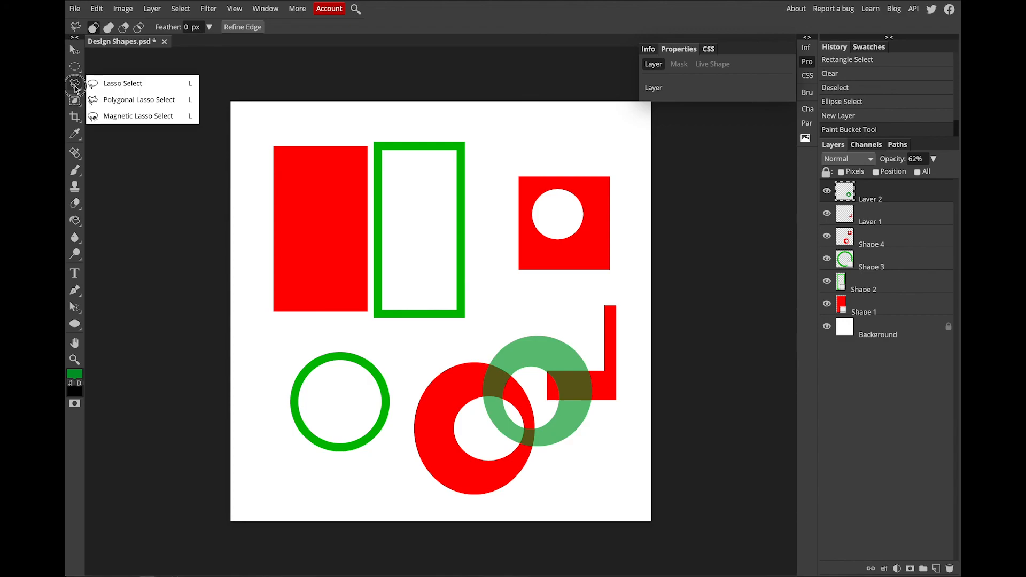
left_click(105, 99)
left_click(77, 85)
left_click(338, 91)
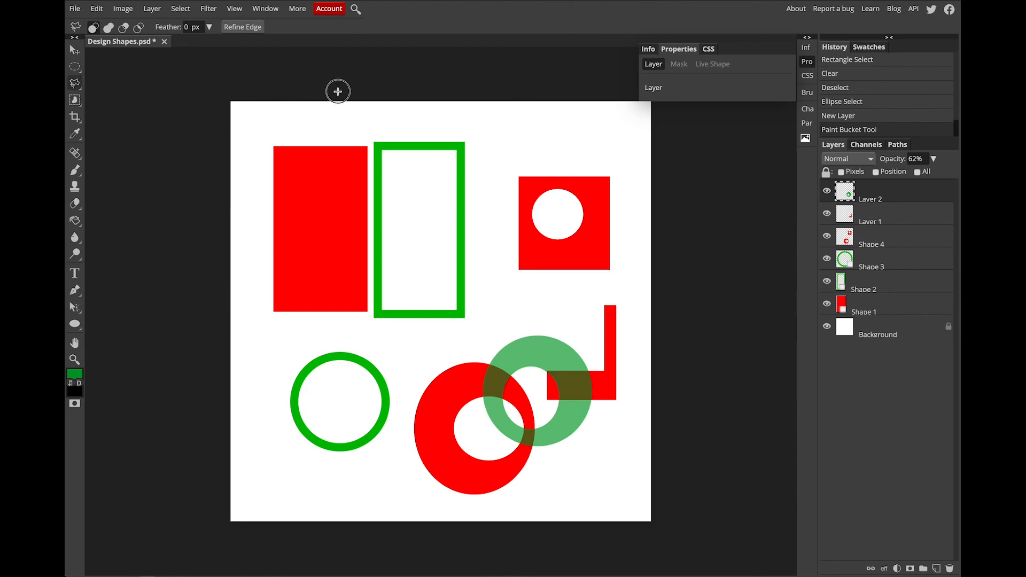
key("Escape")
left_click(510, 139)
left_click(641, 243)
left_click(472, 244)
left_click(512, 141)
Fill the triangular selection with green on the ring's layer, and undo both the fill and the selection.
left_click(74, 222)
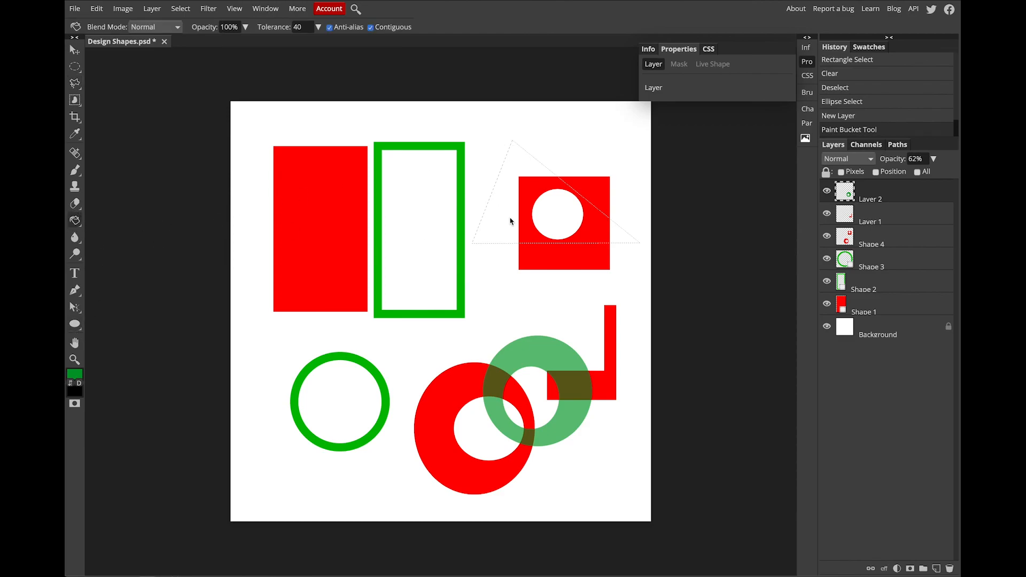
left_click(509, 221)
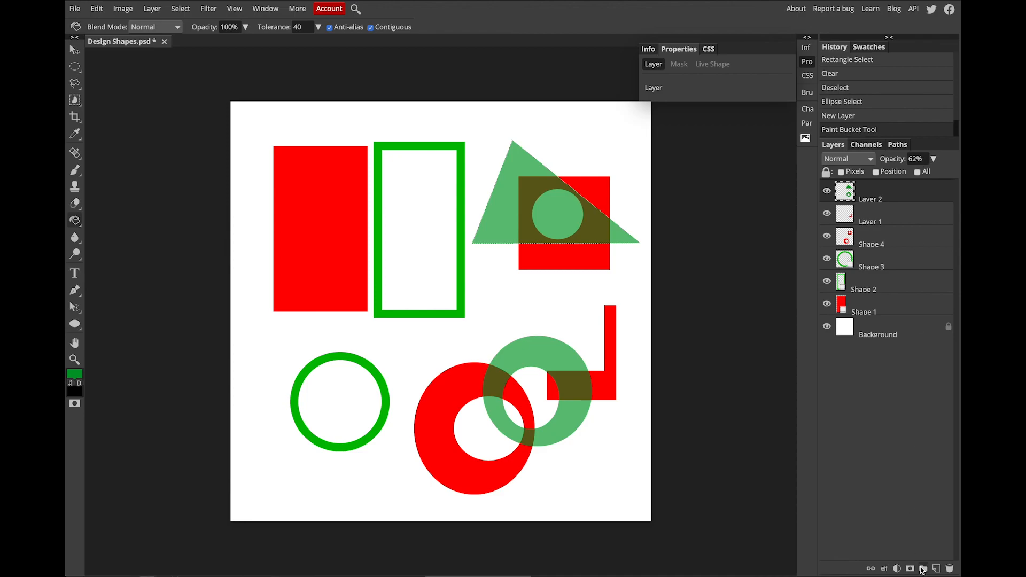
key("ctrl+z")
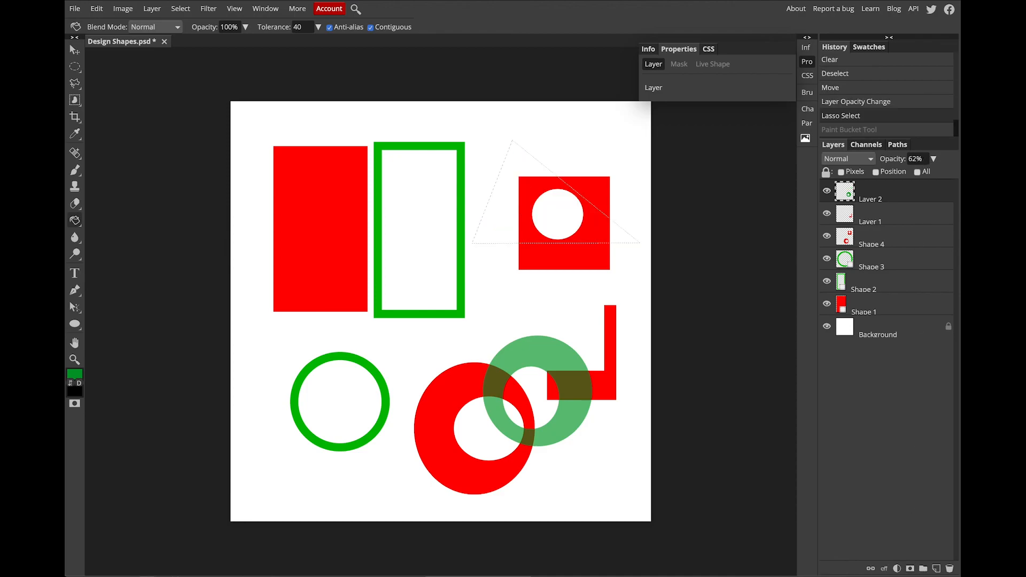
key("ctrl+z")
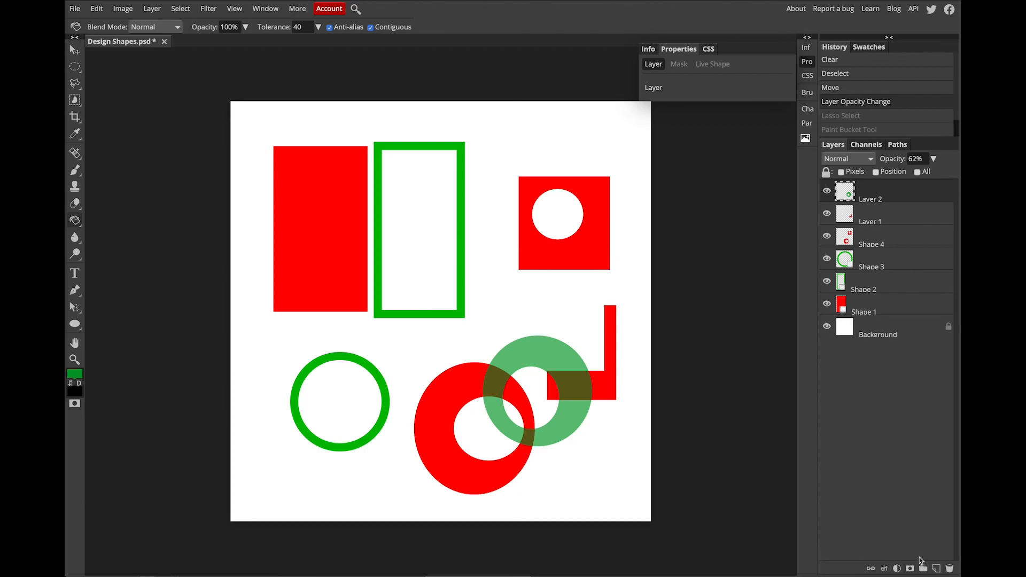
Add a new layer and fill a polygonal-lasso triangle over the red square with green using the Paint Bucket.
left_click(936, 567)
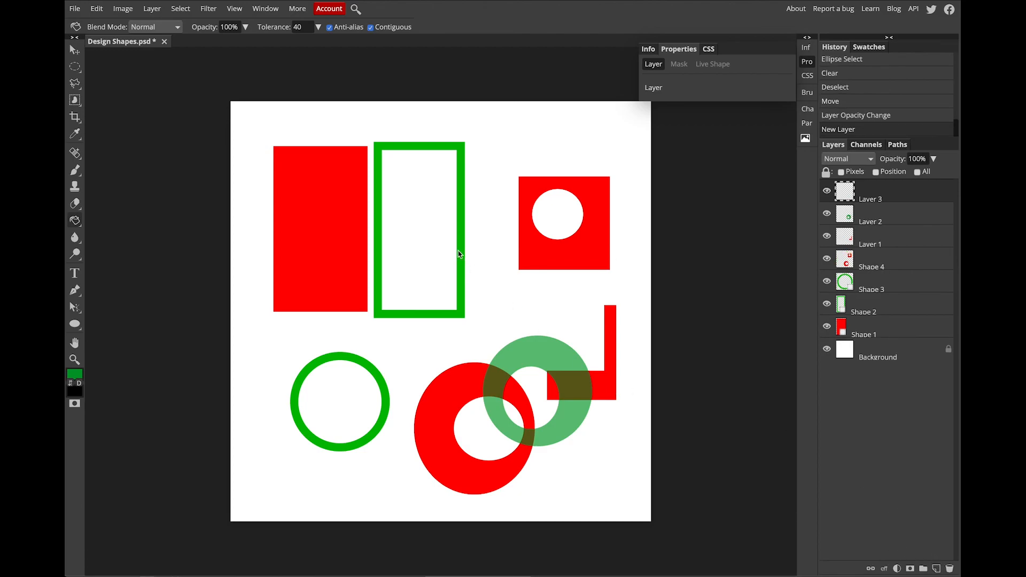
left_click(75, 83)
left_click(510, 152)
left_click(478, 230)
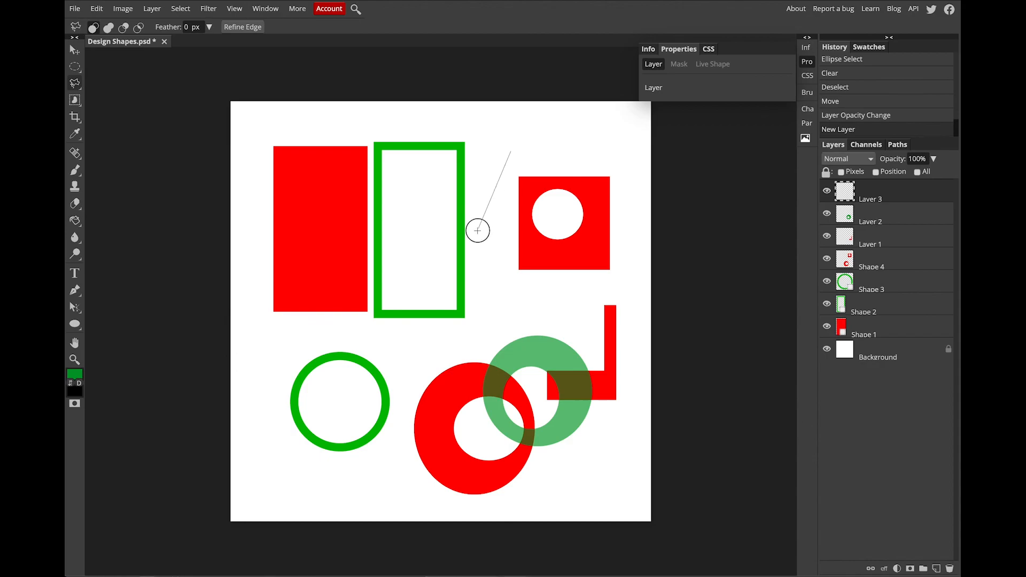
left_click(631, 250)
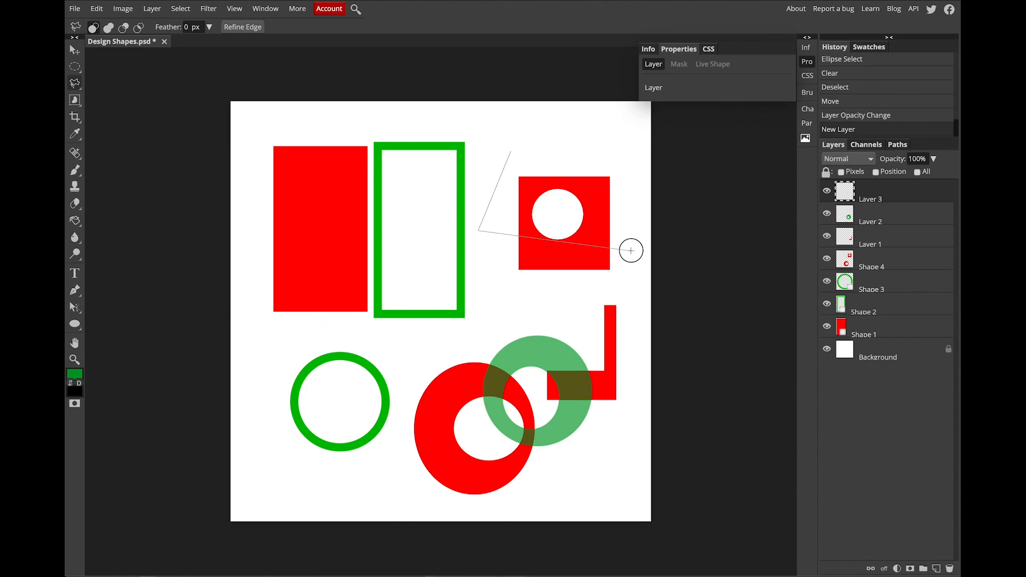
left_click(510, 152)
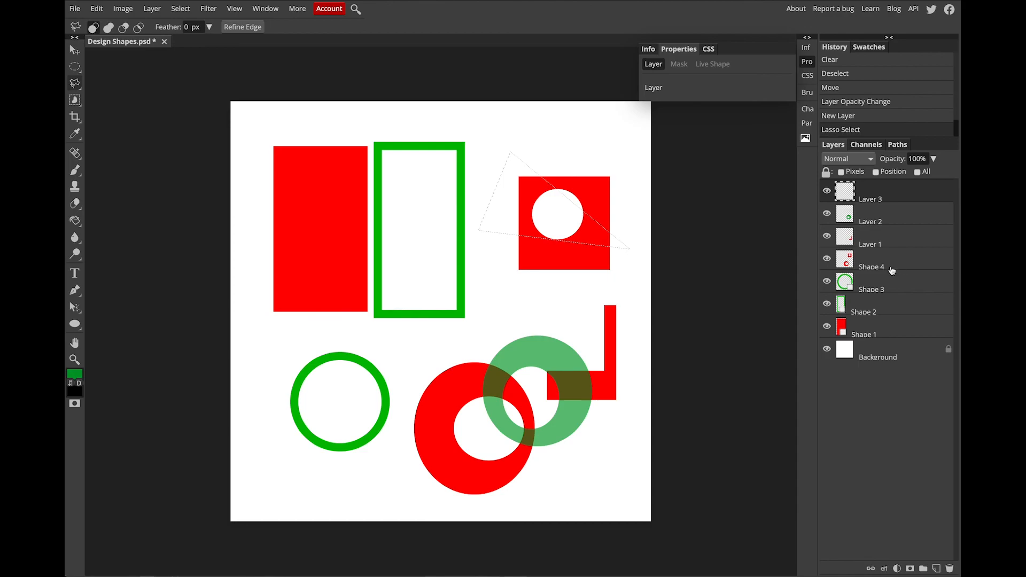
left_click(75, 221)
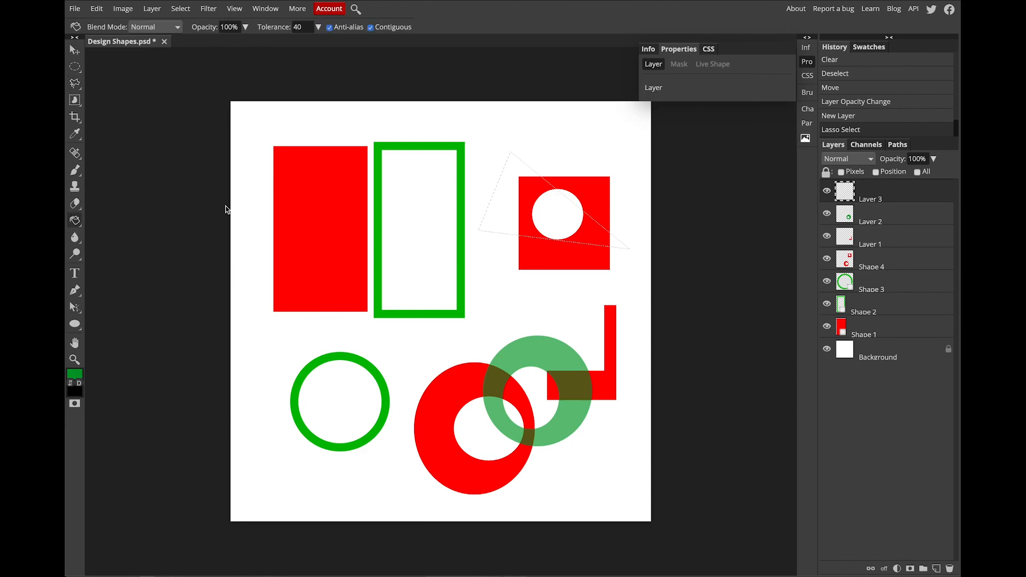
left_click(501, 213)
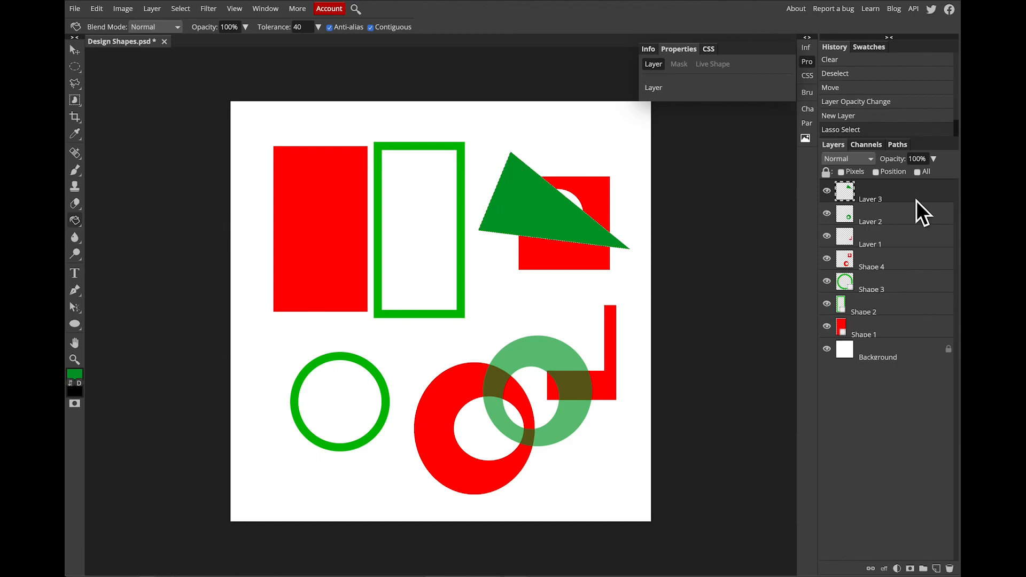
Deselect the green triangle, move it over the red rectangle, and move it back to the upper part of the red square.
left_click(933, 160)
mouse_move(924, 172)
left_mouse_down()
mouse_move(903, 180)
mouse_move(933, 176)
mouse_move(882, 170)
mouse_move(936, 177)
left_mouse_up()
left_click(75, 49)
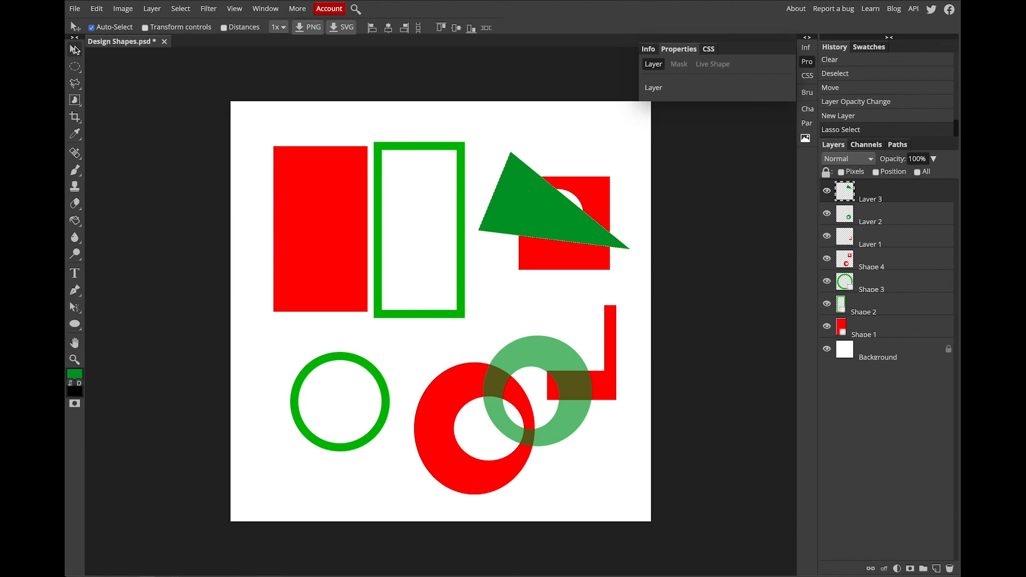
key("ctrl+d")
left_click_drag(543, 217, 342, 214)
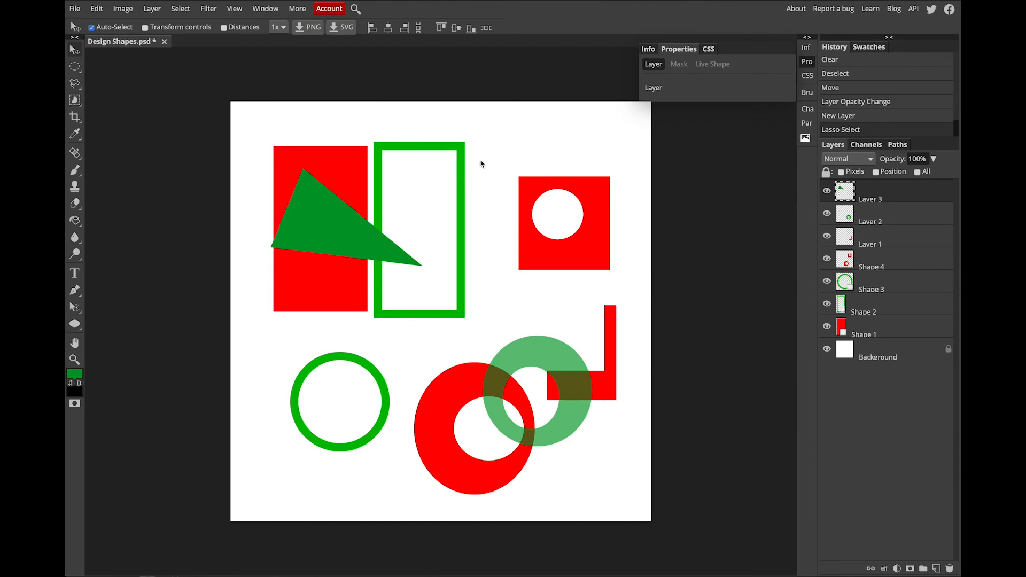
left_click_drag(308, 223, 509, 182)
Outline an irregular, spiky selection across the red rectangle and green rectangular frame using Polygonal Lasso Select.
left_click(75, 67)
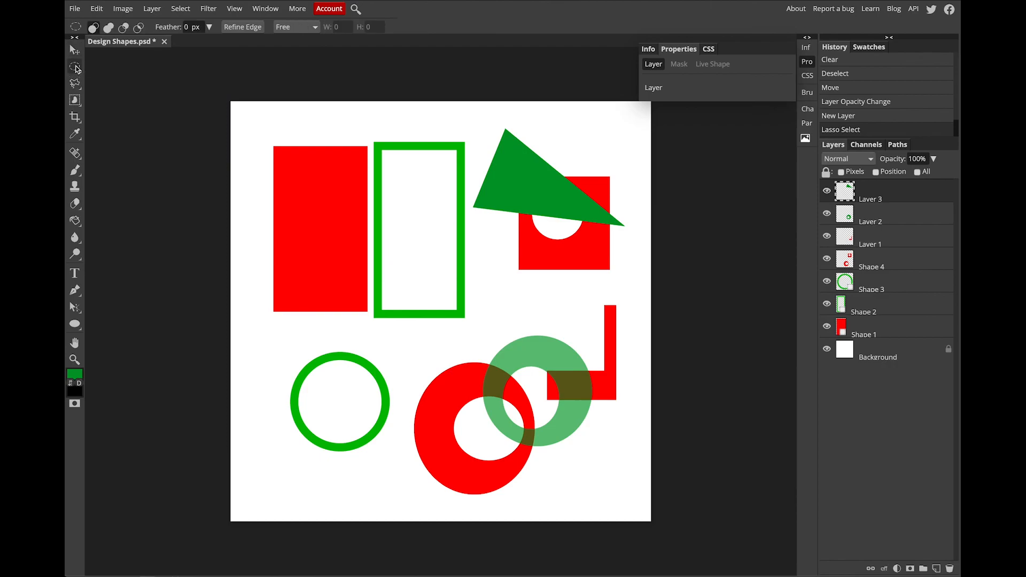
right_click(76, 84)
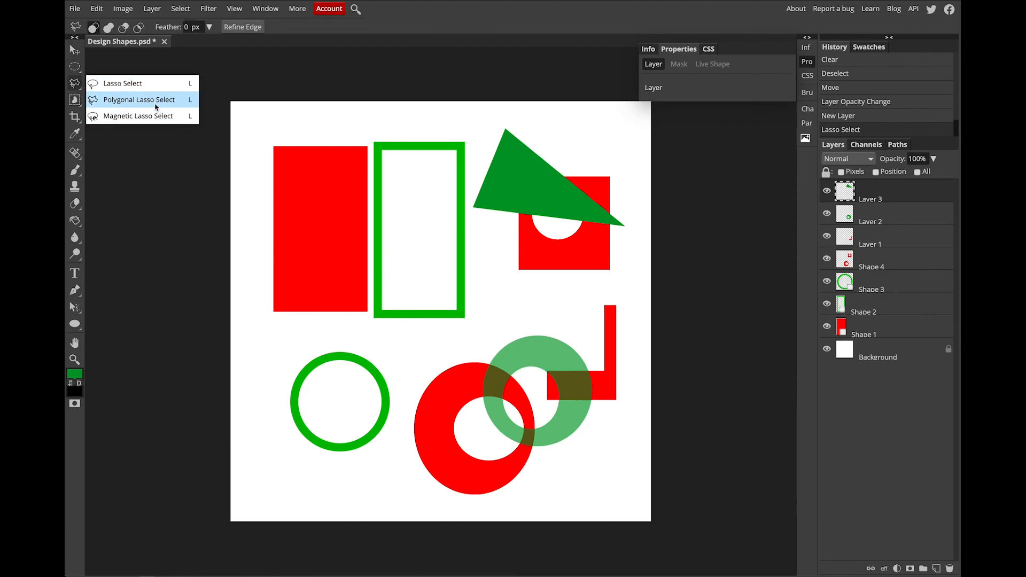
left_click(136, 101)
left_click(361, 126)
left_click(470, 217)
left_click(314, 225)
left_click(529, 287)
left_click(351, 335)
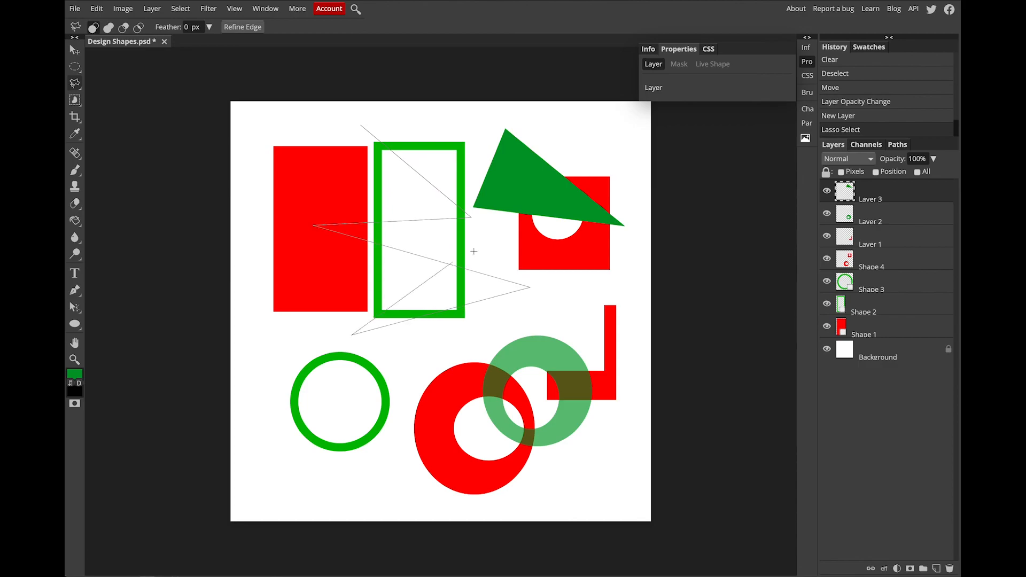
left_click(509, 241)
left_click(477, 355)
left_click(319, 267)
left_click(415, 201)
left_click(303, 149)
left_click(361, 127)
Fill the spiky selection with green on a new layer using the Paint Bucket.
left_click(75, 220)
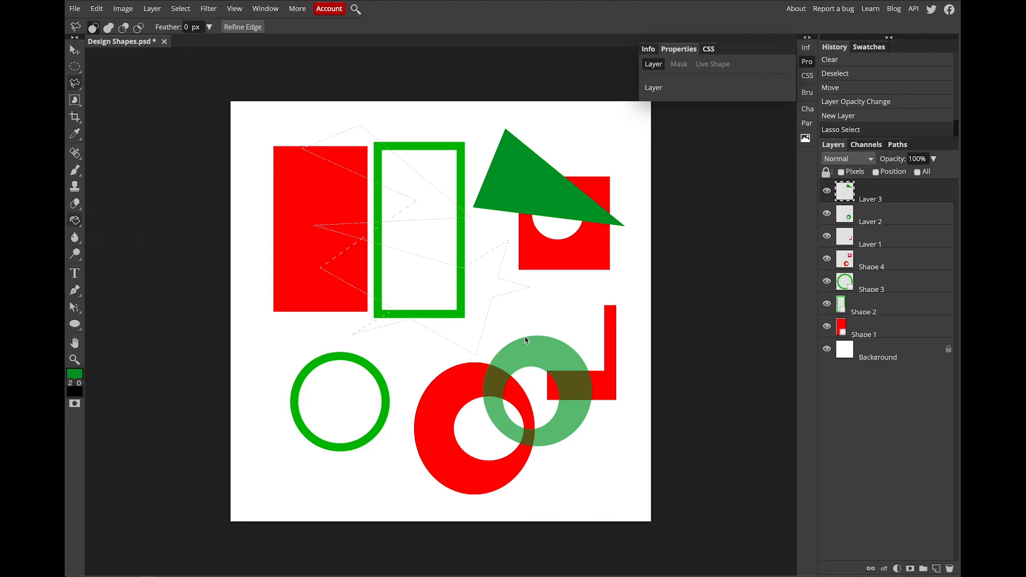
left_click(937, 568)
left_click(449, 299)
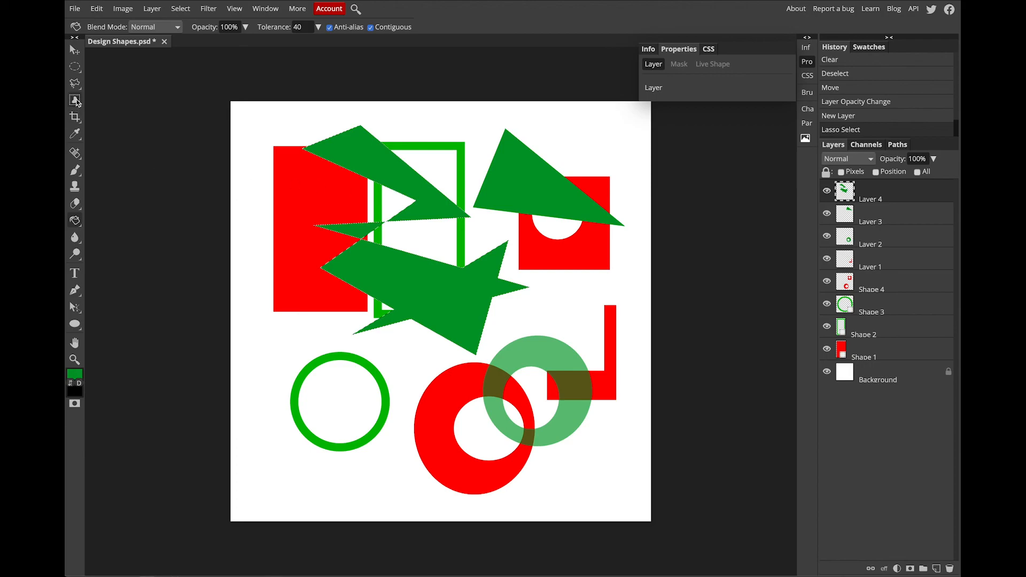
Select a square area overlapping the green circle outline with Rectangle Select and fill it with green on a new layer.
left_click(72, 67)
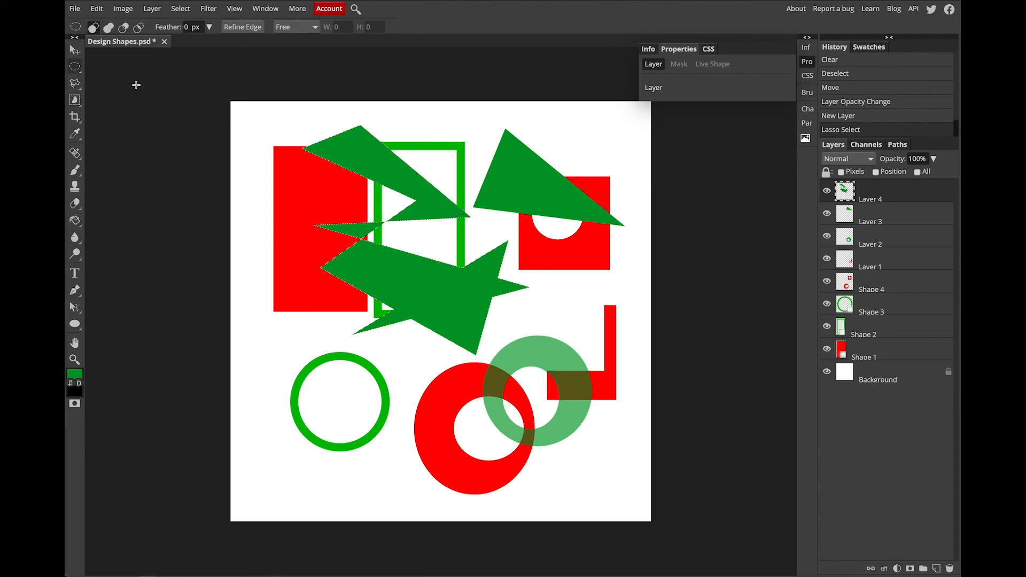
right_click(75, 68)
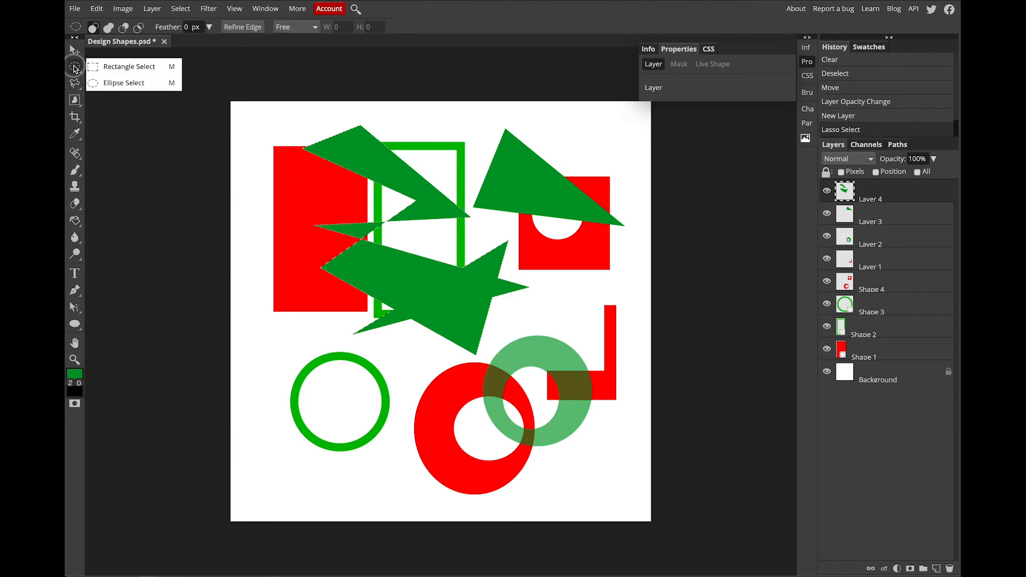
left_click(144, 69)
left_click_drag(266, 409, 353, 495)
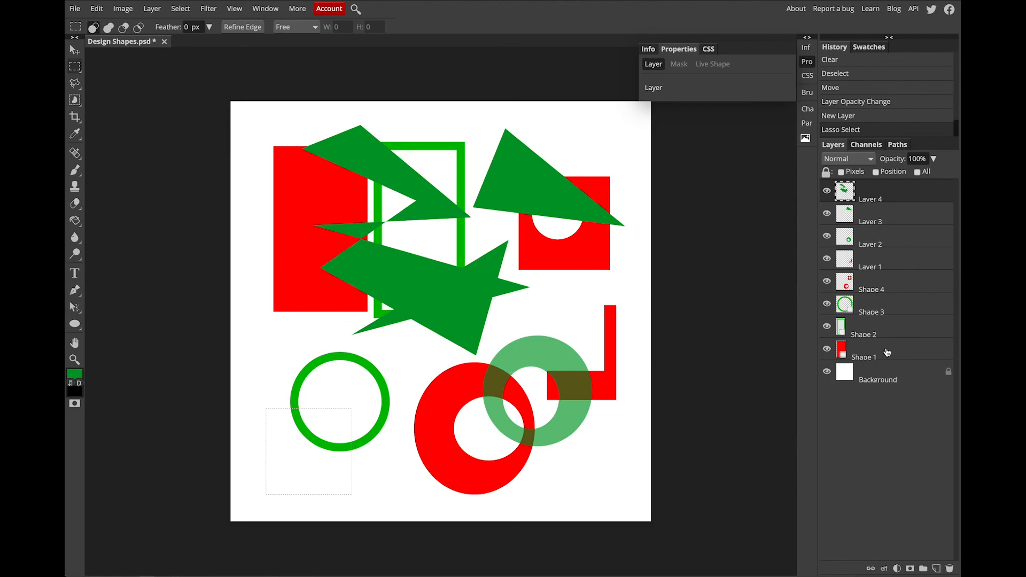
left_click(936, 568)
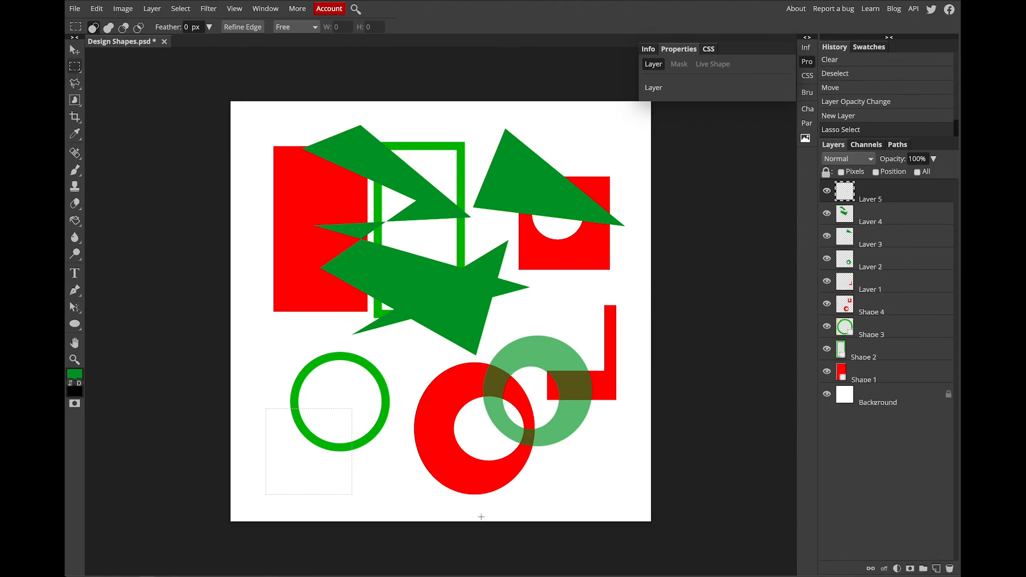
left_click(75, 220)
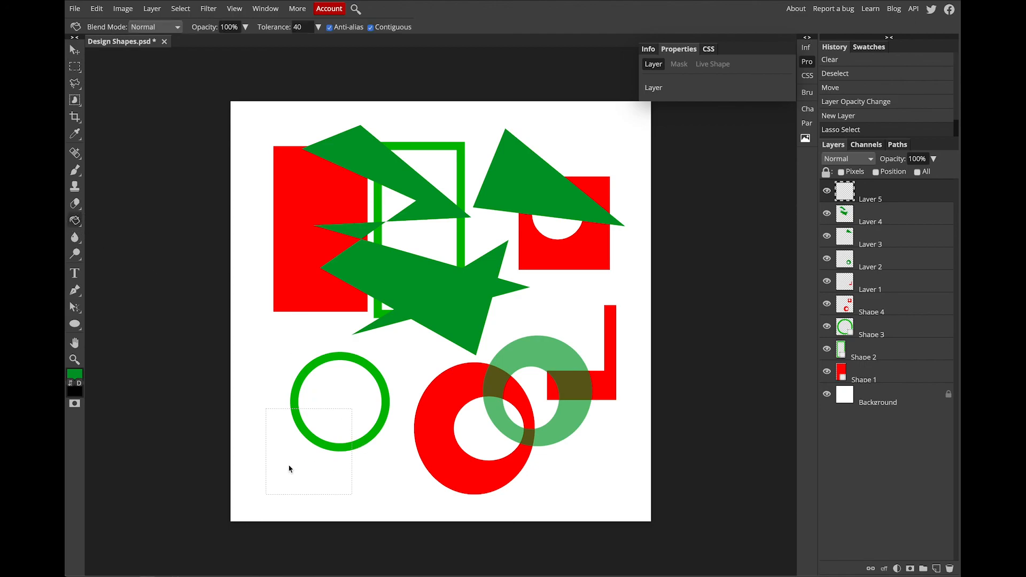
left_click(337, 461)
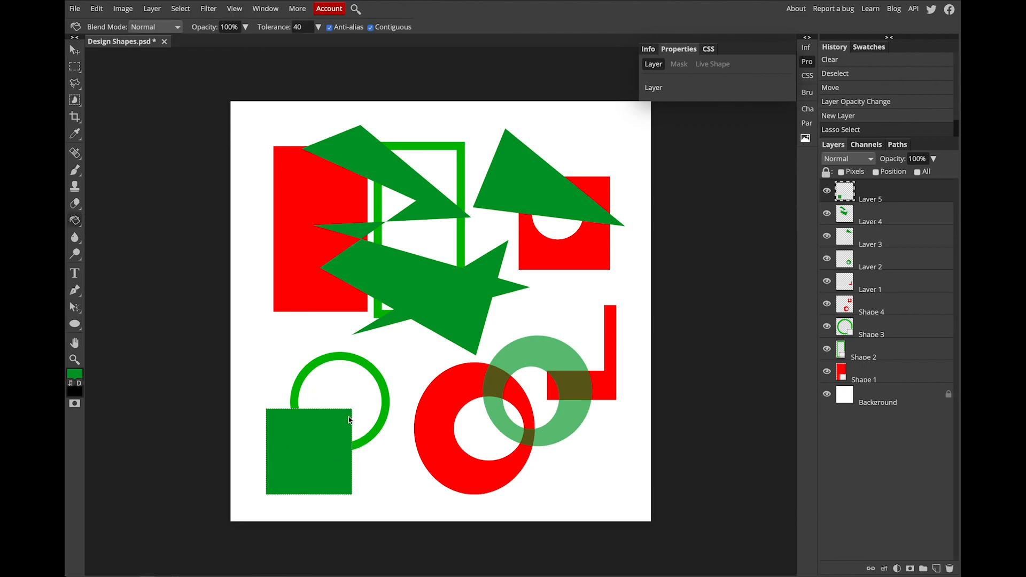
Cut a rectangular area out of the green square, reaching its right edge, to leave a C-shaped outline, and deselect.
left_click(75, 68)
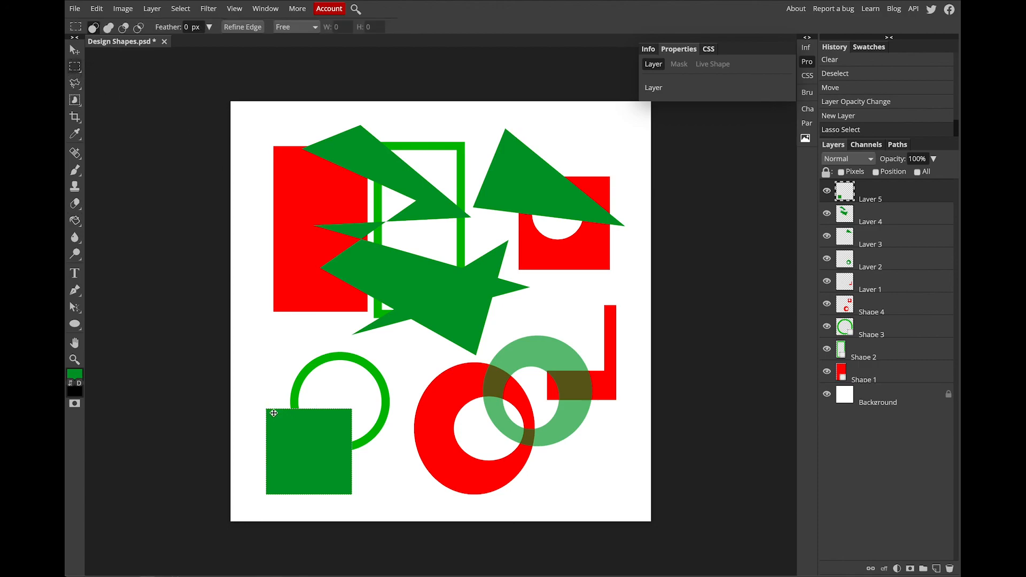
left_click_drag(273, 413, 352, 478)
key("Delete")
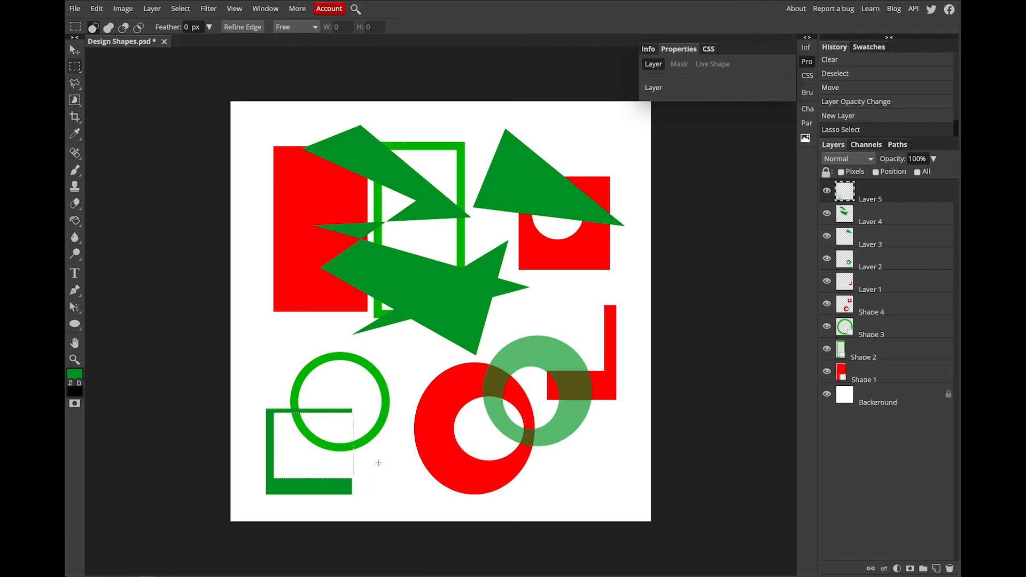
left_click(258, 69)
Add 20 empty layers above the existing layers.
left_click(936, 569)
left_click(936, 569)
left_click(936, 570)
left_click(937, 569)
left_click(936, 570)
left_click(936, 569)
left_click(936, 569)
left_click(936, 569)
left_click(937, 569)
left_click(936, 569)
left_click(937, 569)
left_click(936, 569)
left_click(936, 569)
left_click(936, 570)
left_click(937, 569)
left_click(937, 569)
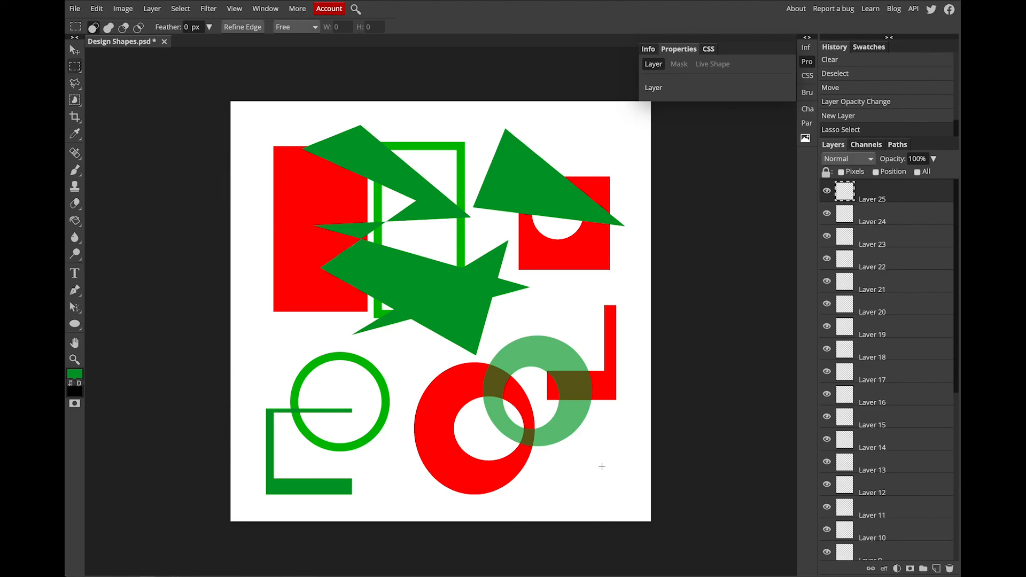
scroll(864, 243, "up", 1)
Save the design as a PSD file.
left_click(75, 9)
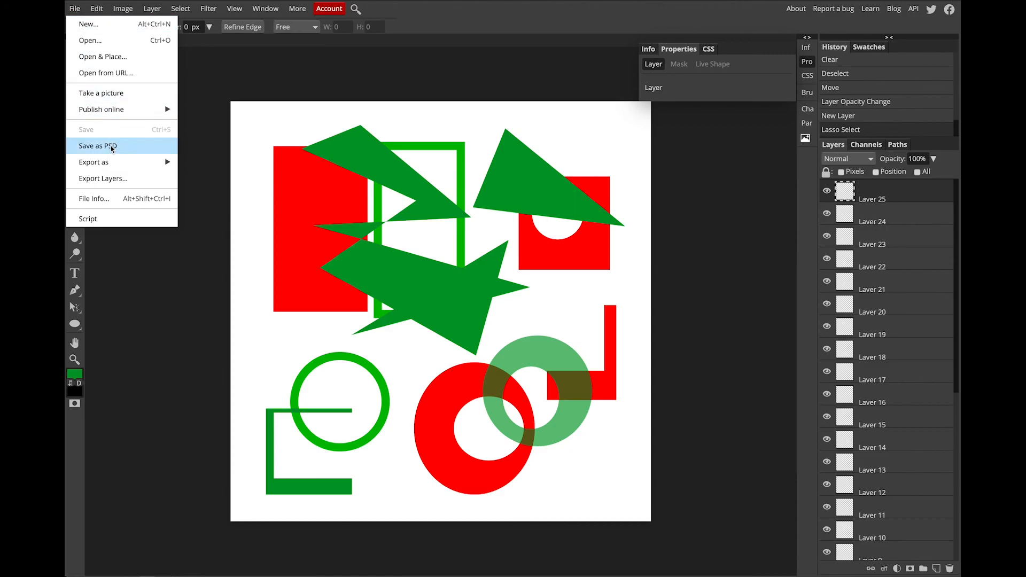
left_click(112, 148)
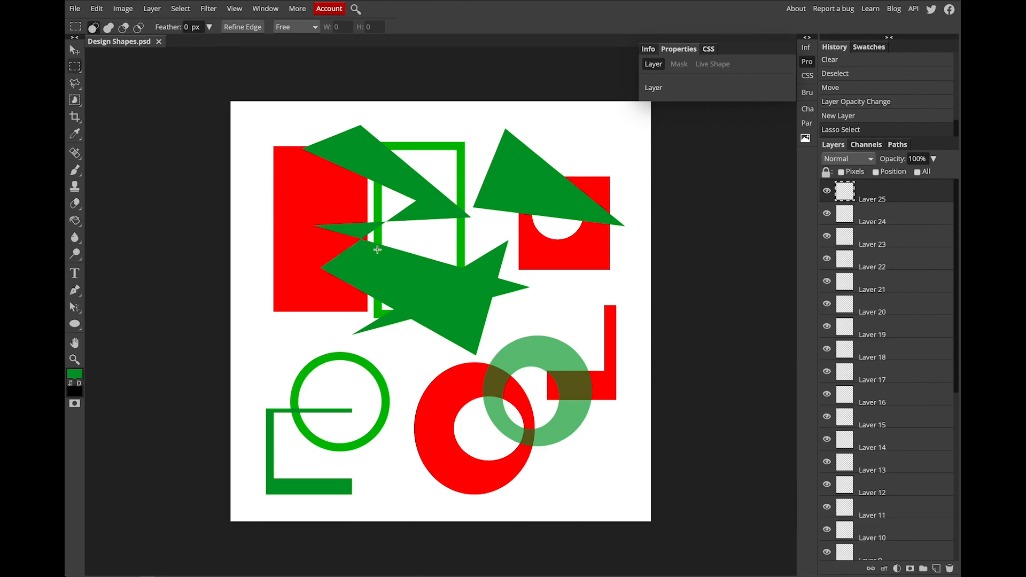
Export the design as a PNG at 2400 × 2400 px and 100% quality.
left_click(74, 8)
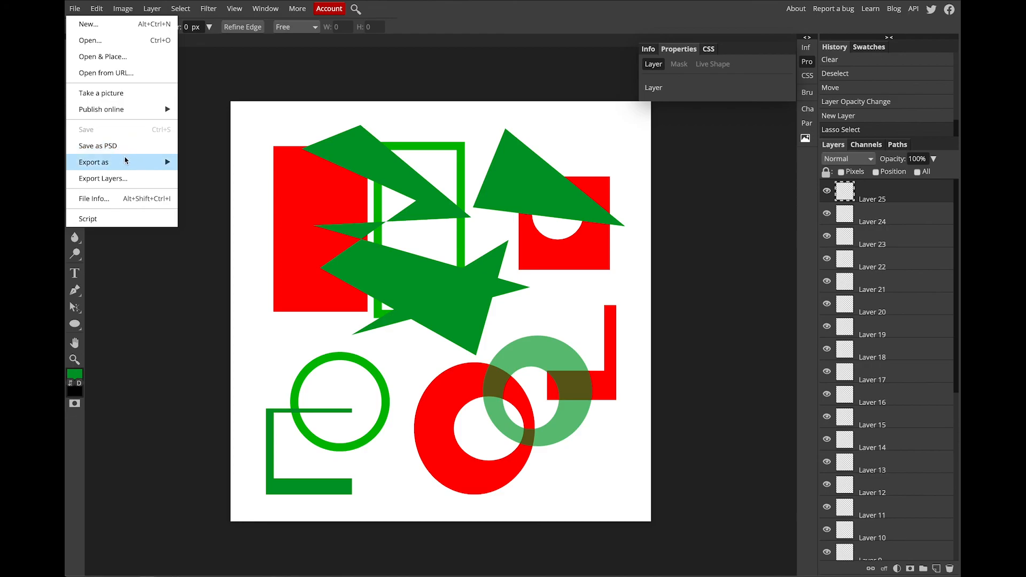
mouse_move(125, 160)
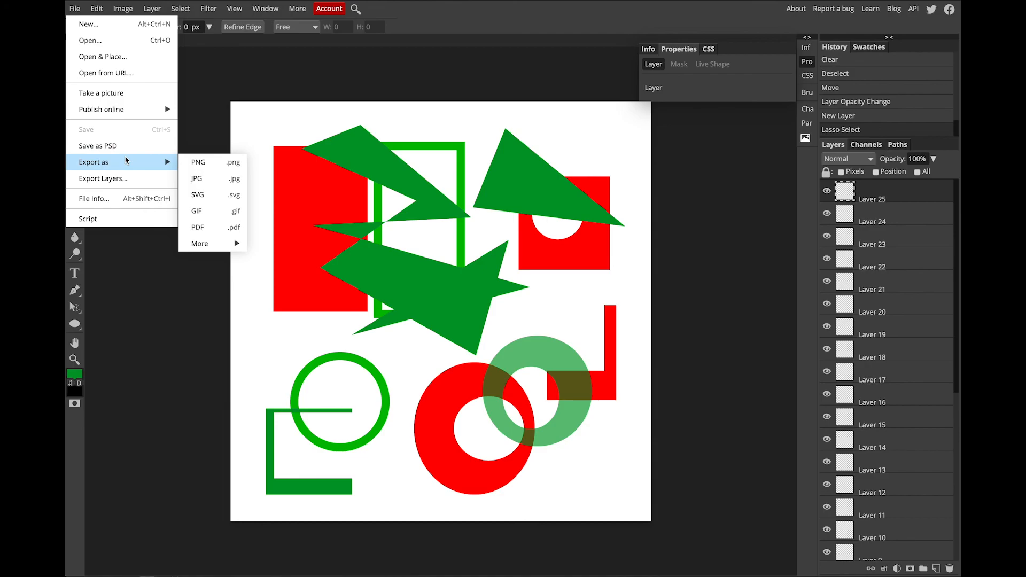
left_click(76, 10)
left_click(75, 9)
mouse_move(107, 162)
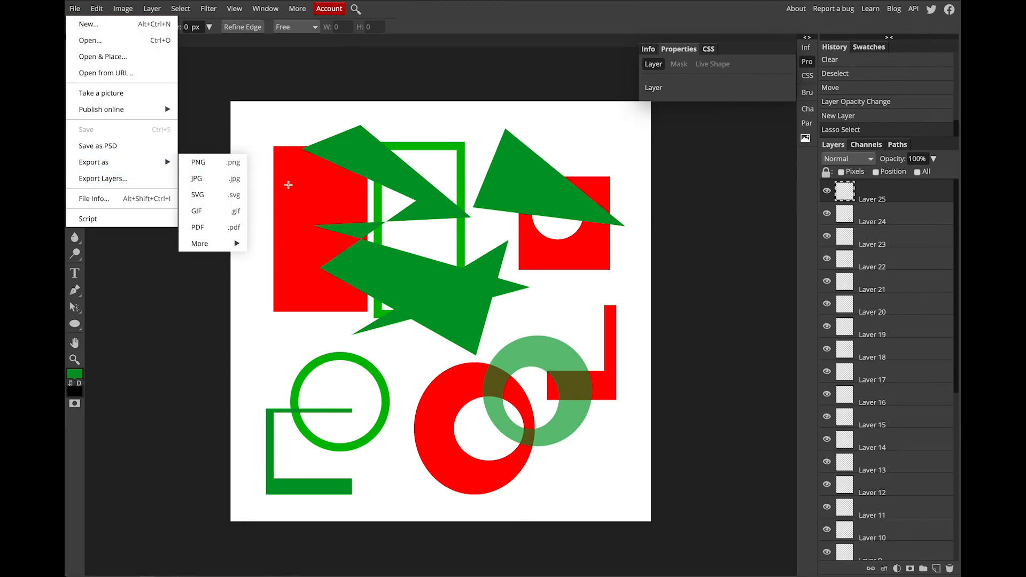
left_click(221, 169)
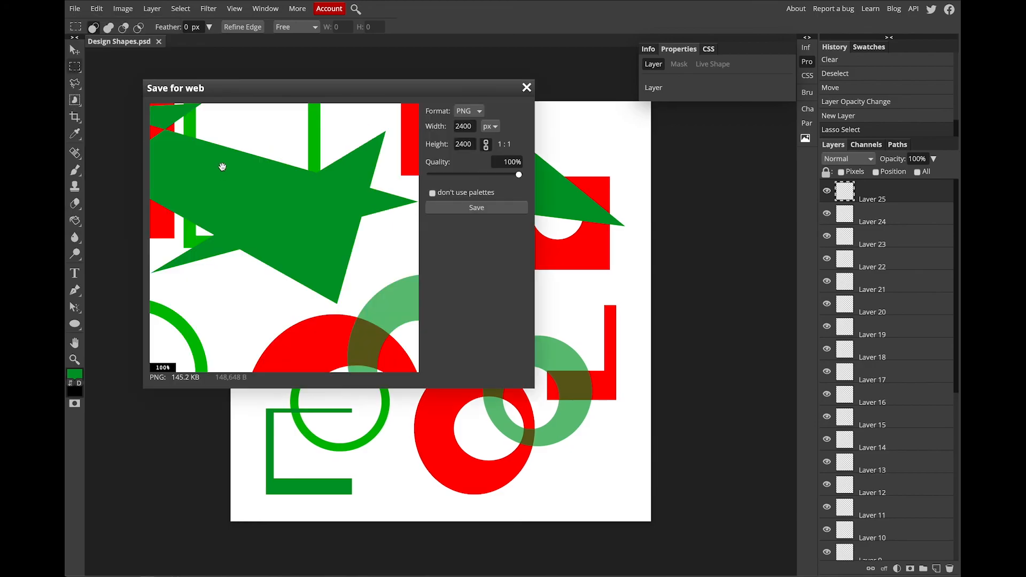
left_click_drag(361, 96, 481, 90)
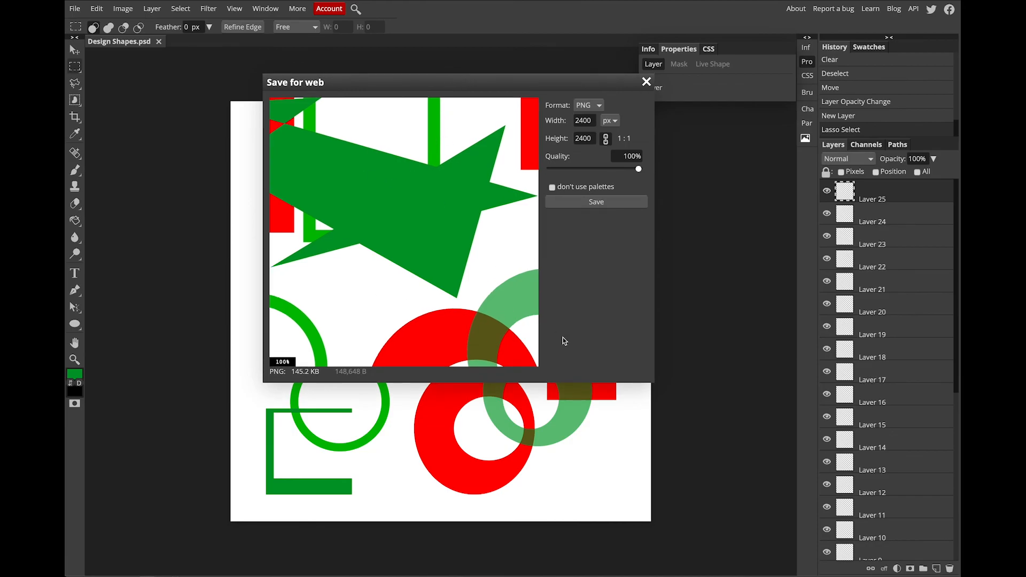
left_click(598, 202)
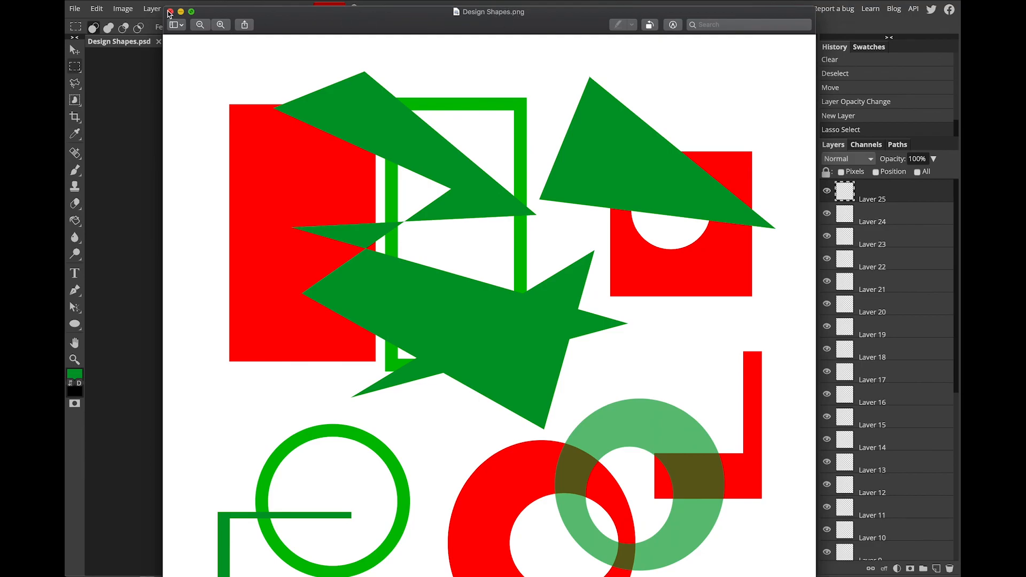
Shrink the preview window of Design Shapes.png and place it beside the original artwork for comparison.
left_click_drag(164, 7, 627, 250)
left_click_drag(710, 254, 827, 96)
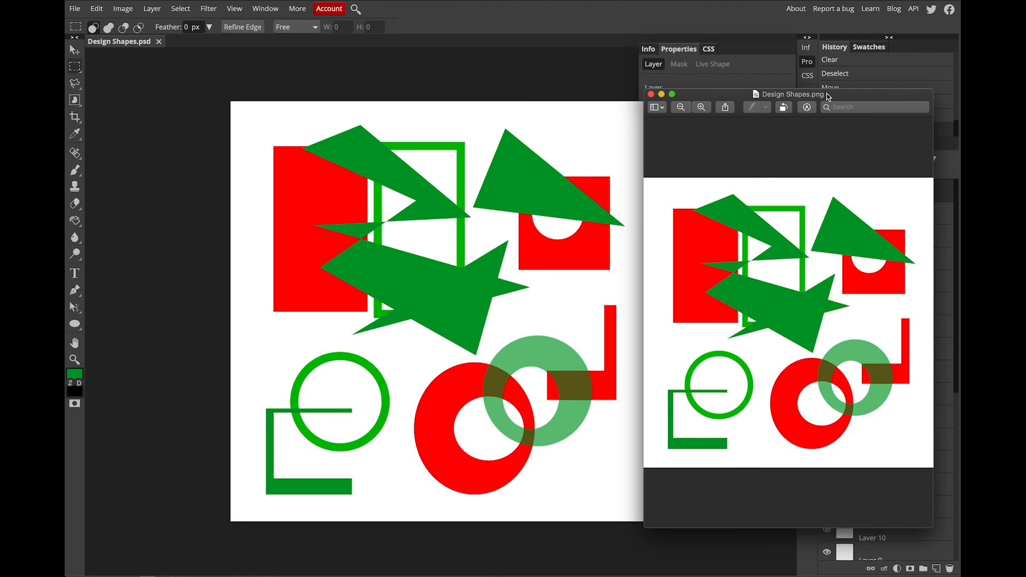
mouse_move(827, 97)
left_mouse_down()
mouse_move(771, 101)
mouse_move(860, 105)
mouse_move(841, 101)
left_mouse_up()
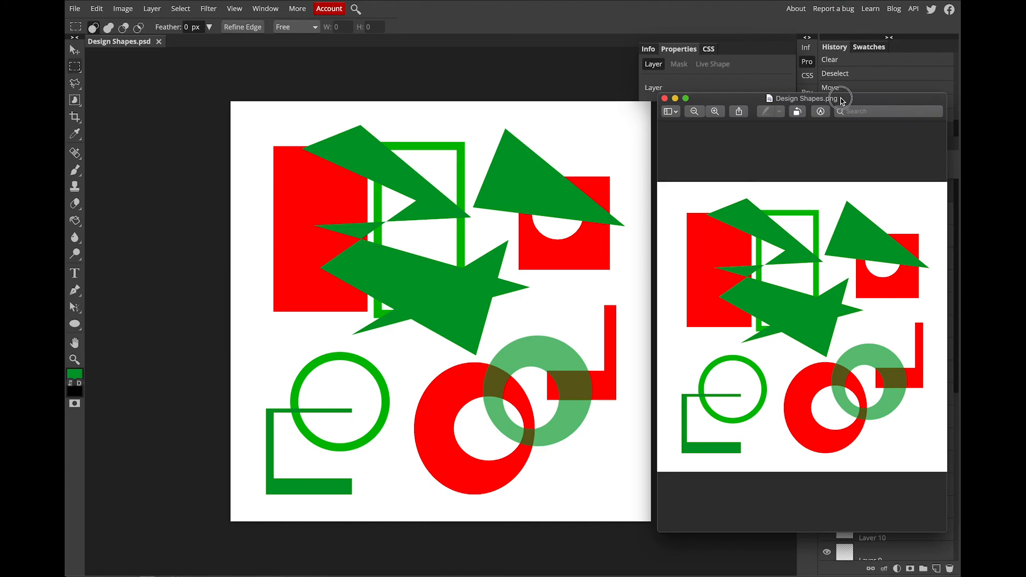